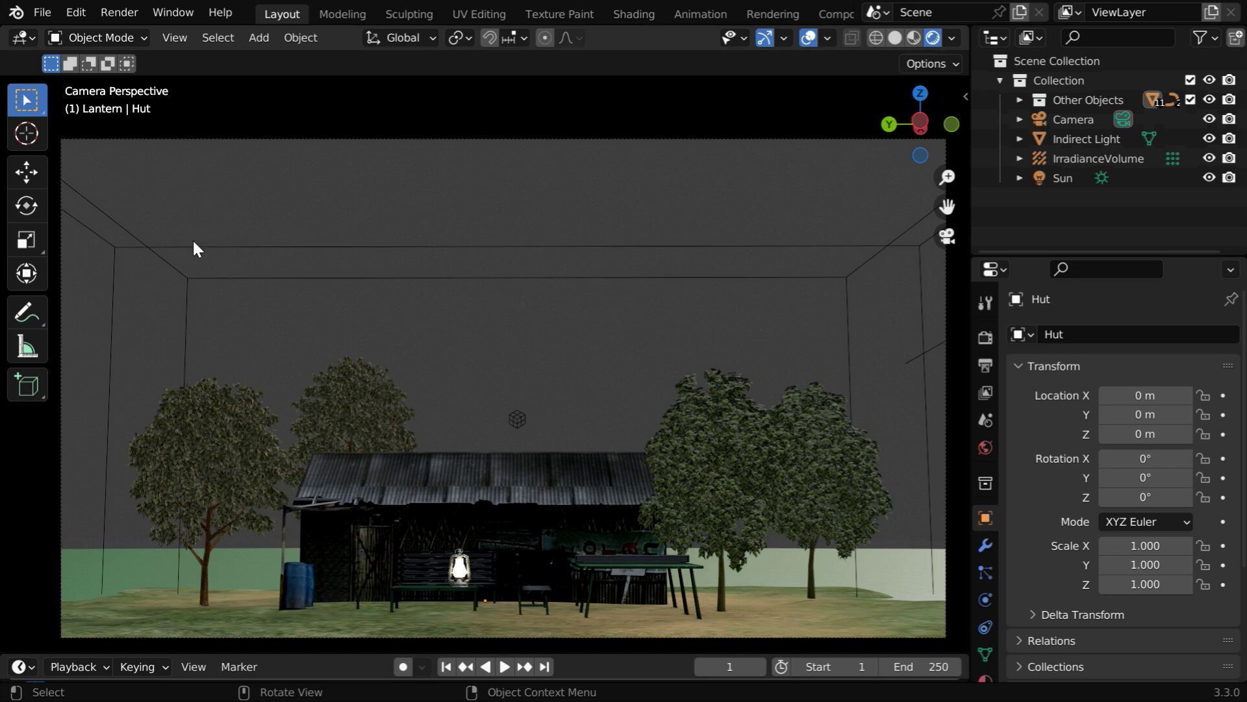
Enable the Lighting: Dynamic Sky add-on, found by searching 'Dynamic', and close Preferences.
left_click(78, 15)
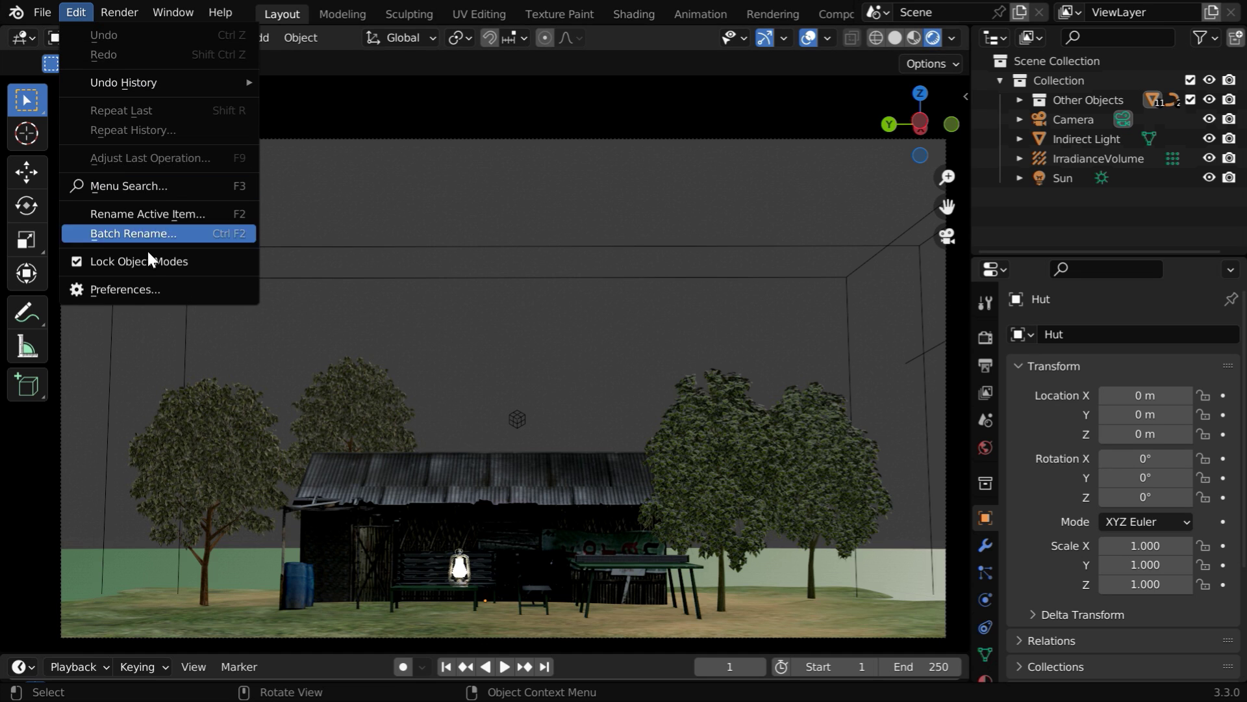
left_click(137, 292)
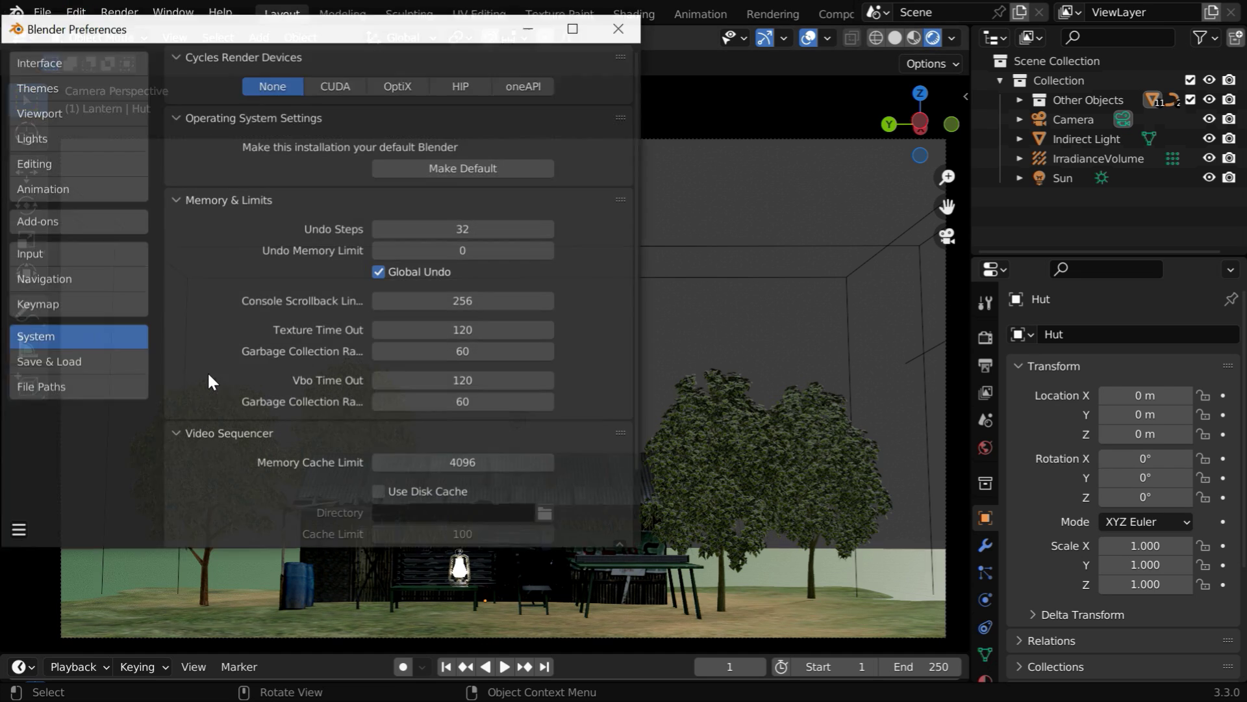
left_click(63, 222)
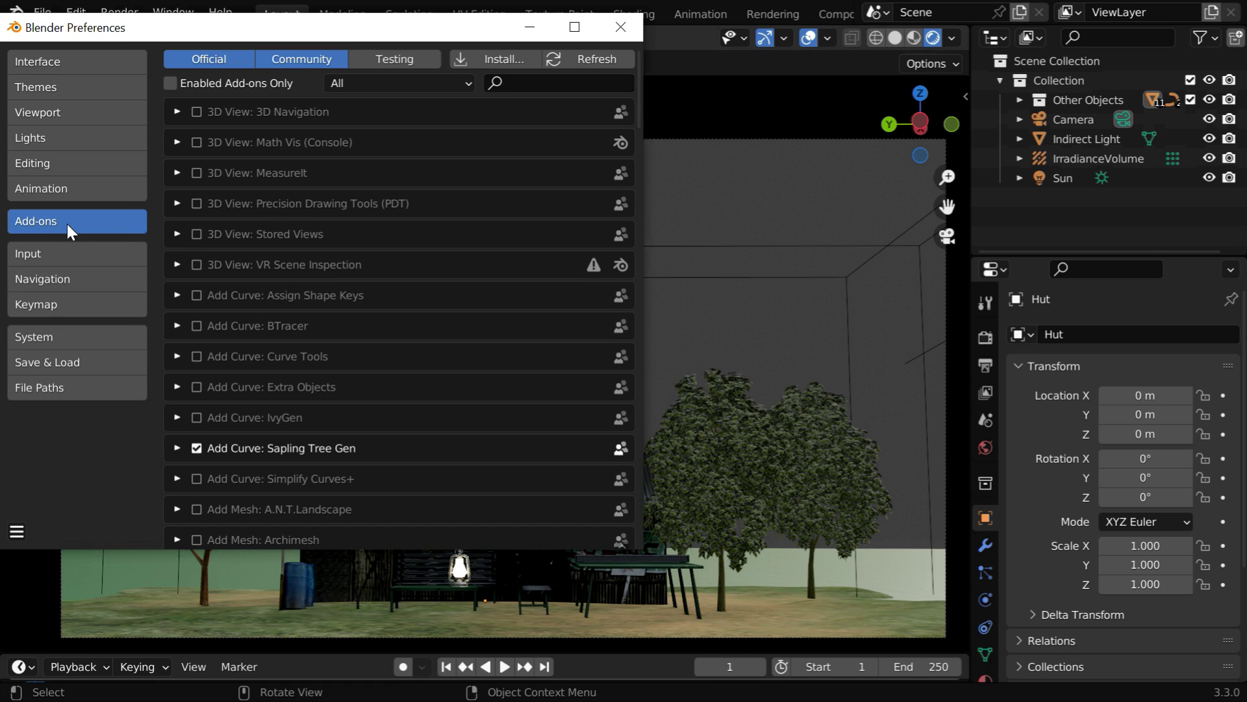
left_click(550, 86)
type("Dynamic")
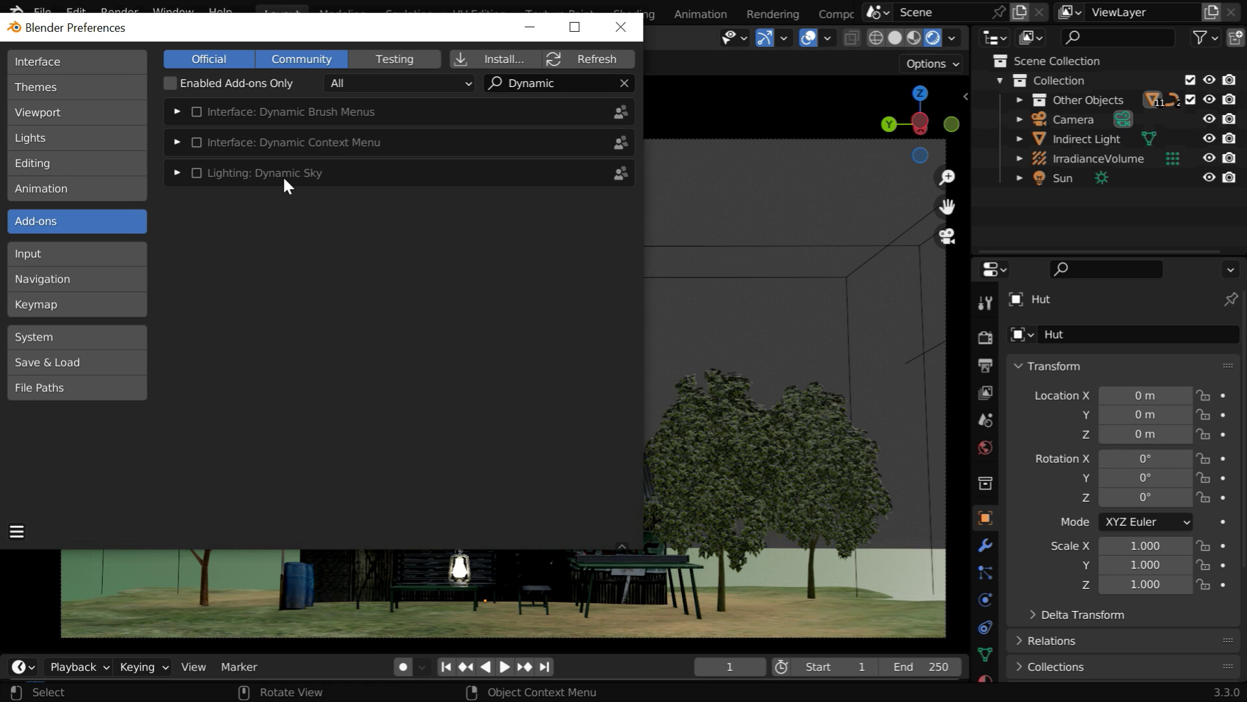
left_click(196, 172)
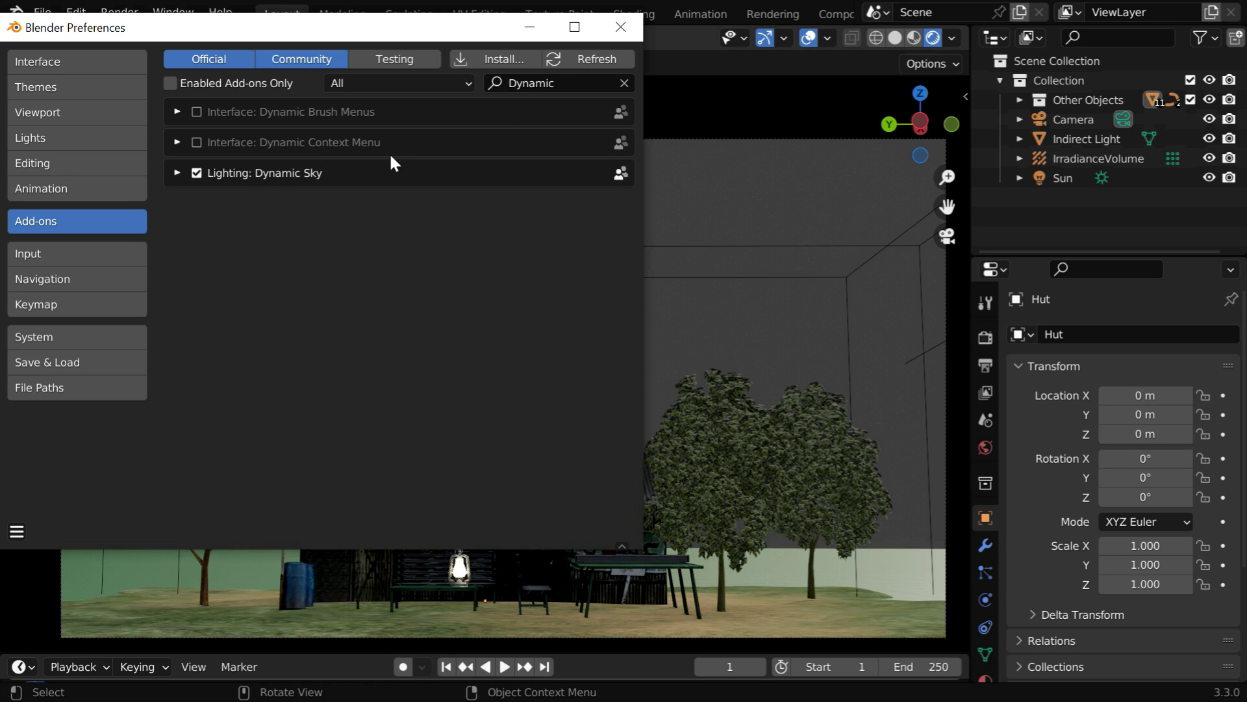
left_click(628, 28)
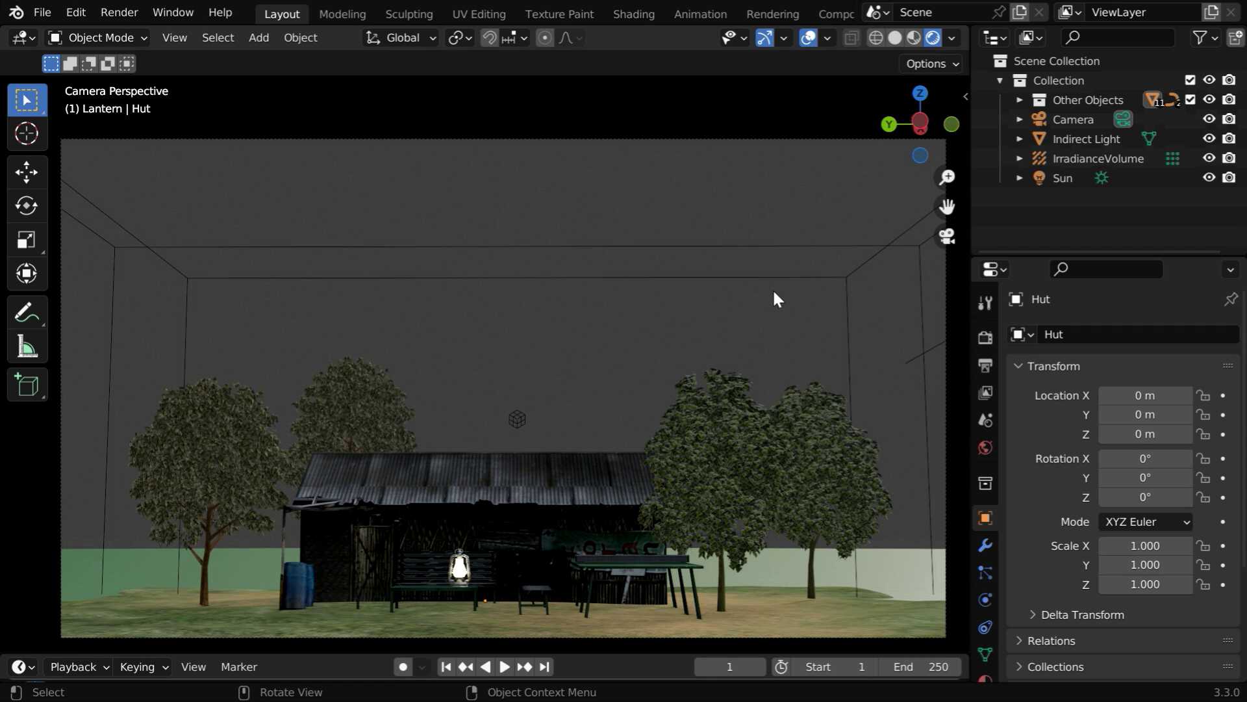
Create a new Dynamic Sky world, Dynamic_1, from the side panel's Create tab.
key("n")
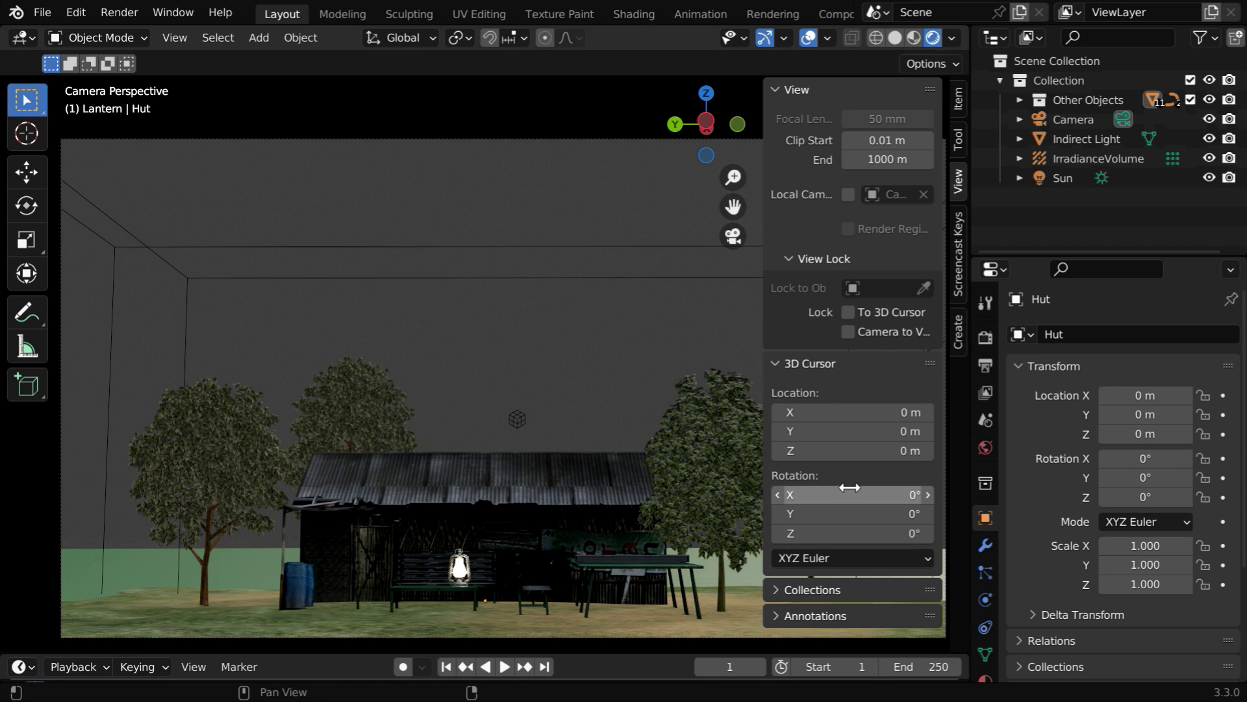
left_click(957, 331)
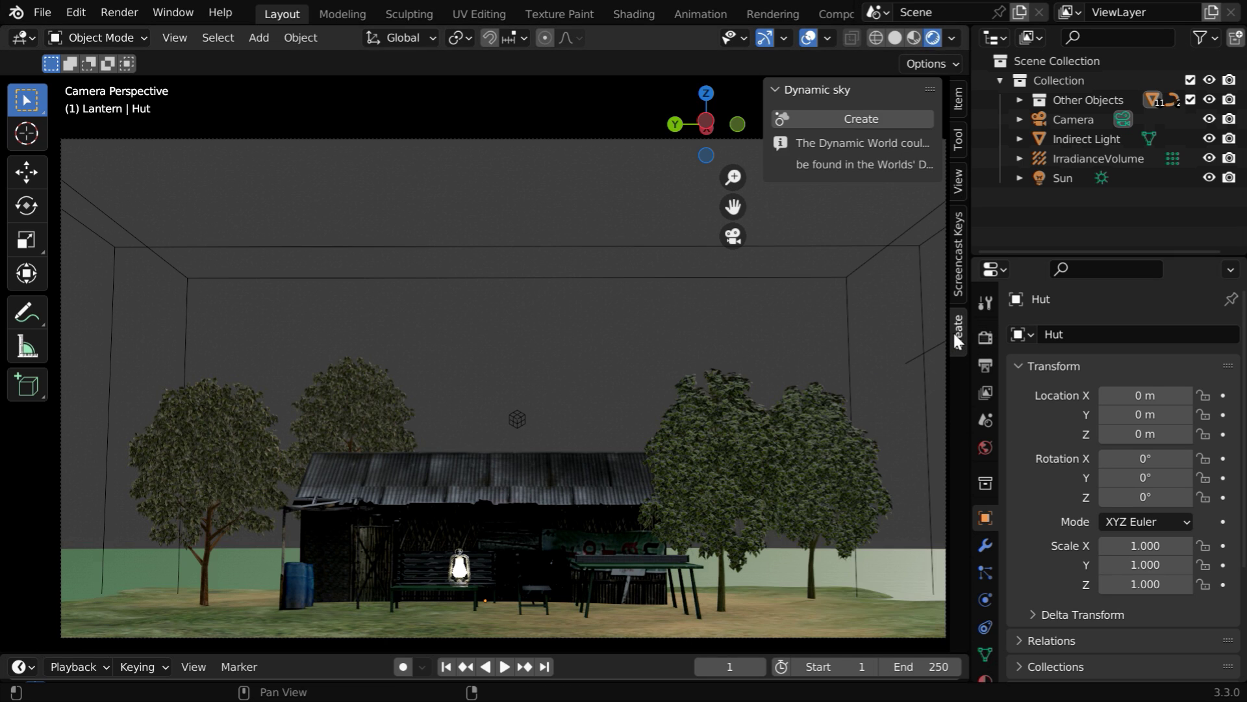
left_click(874, 122)
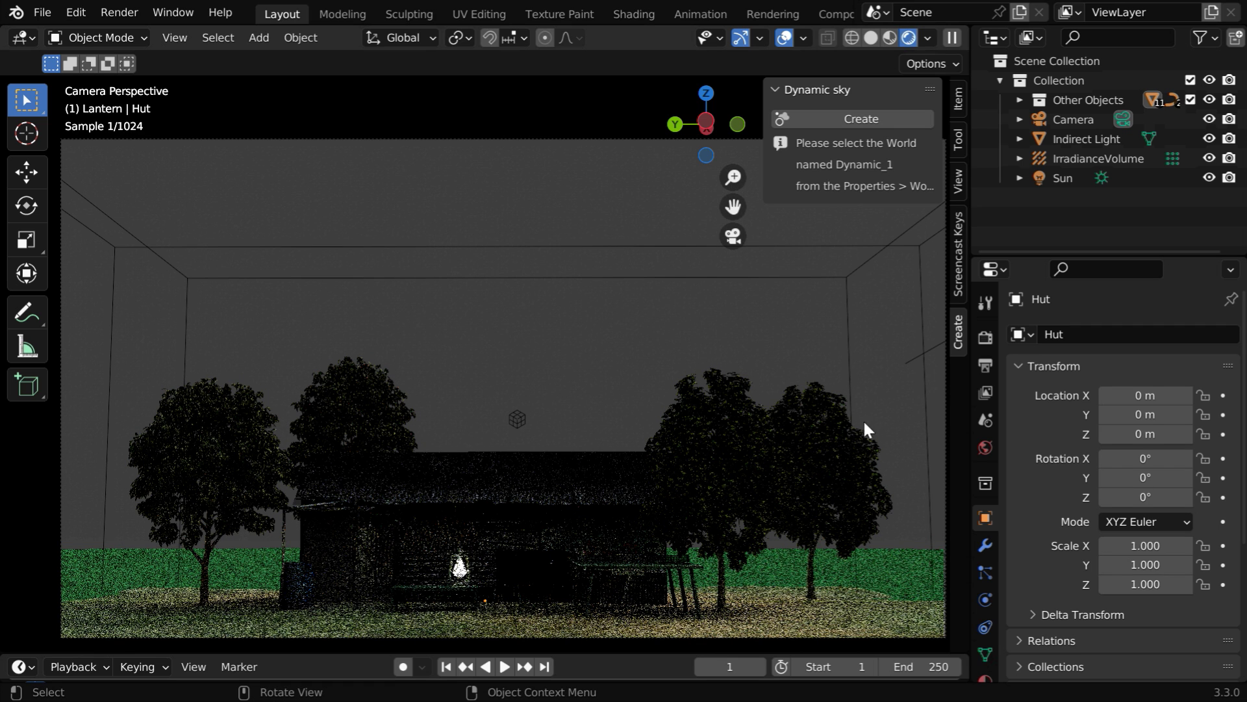
Set the render engine to Eevee and bring up the World properties' world list.
left_click(984, 336)
left_click(1127, 334)
left_click(1128, 356)
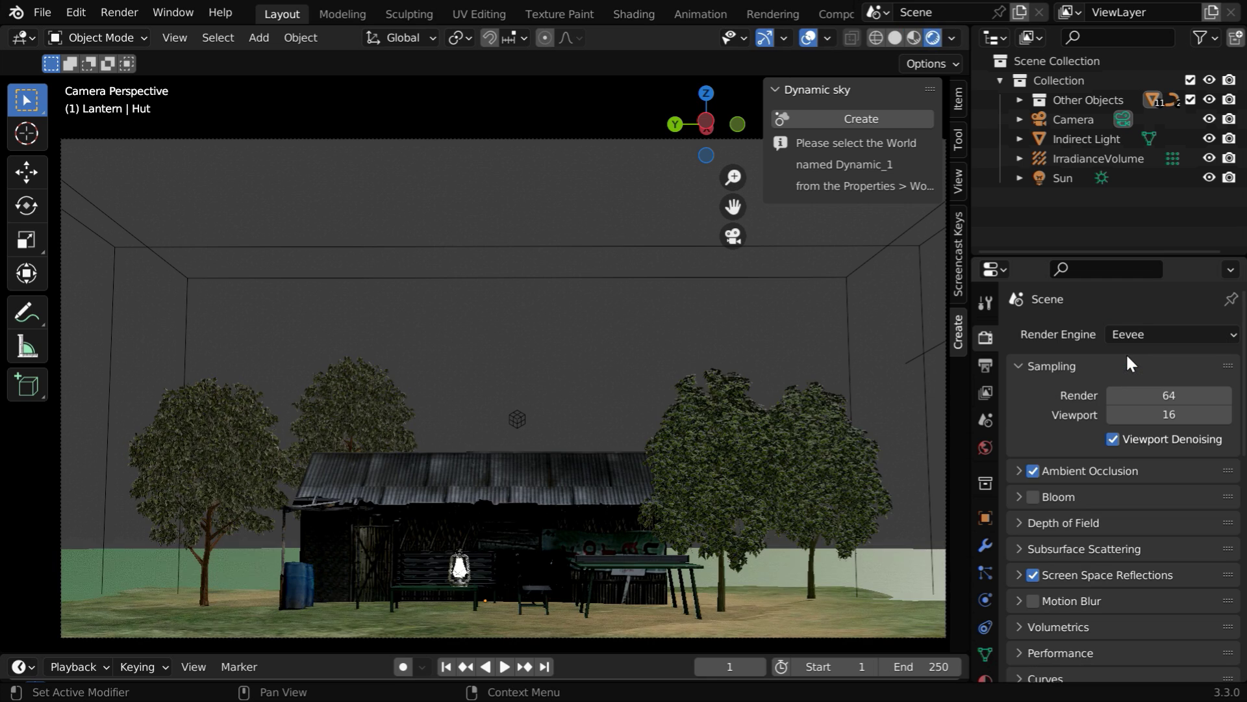
left_click(985, 447)
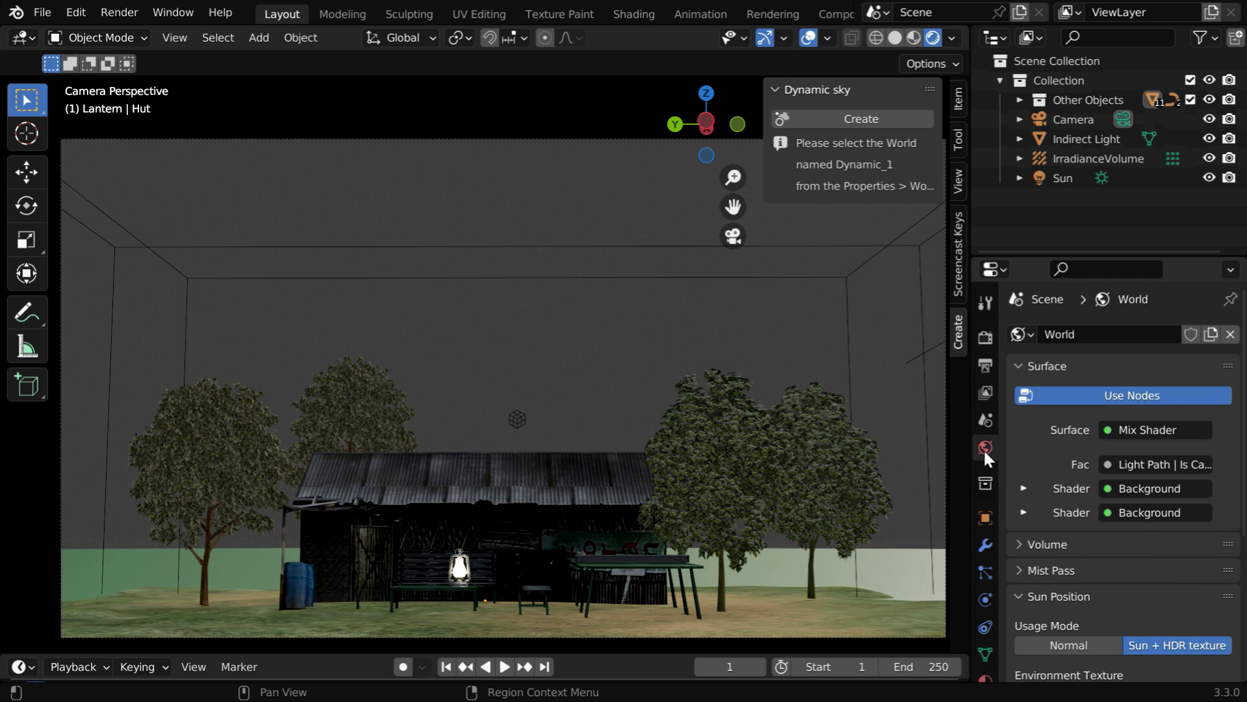
left_click(1028, 334)
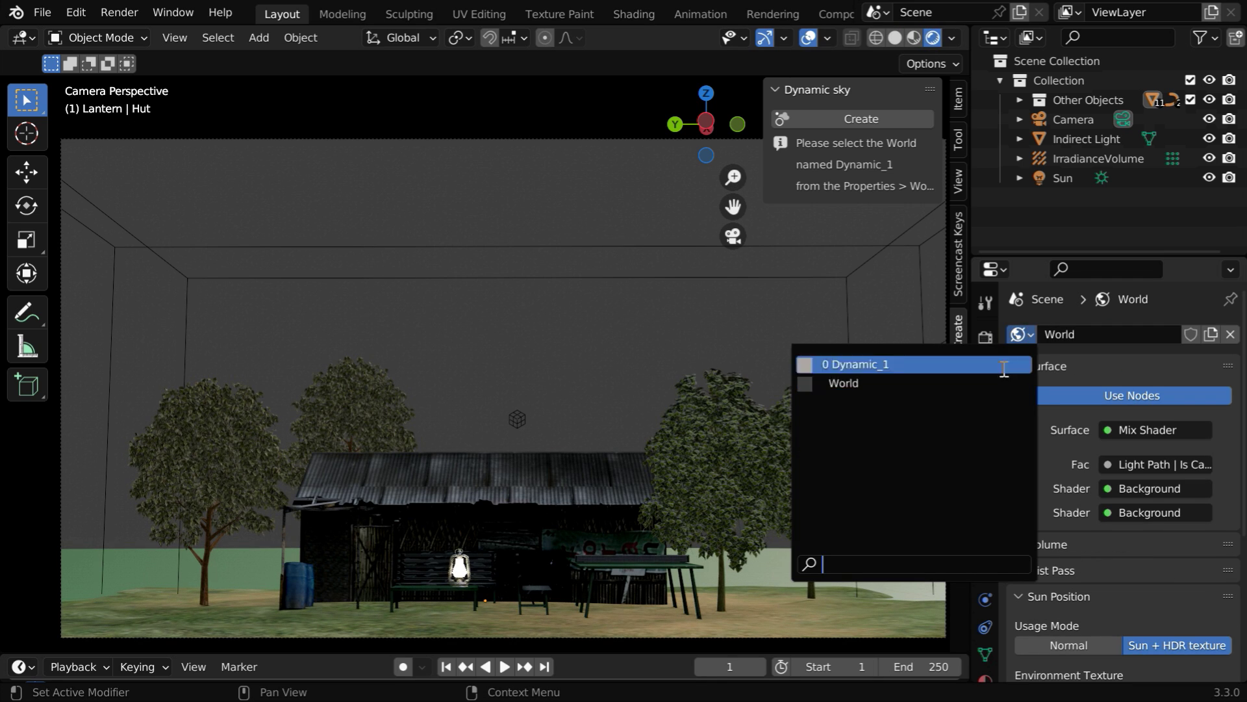
Assign Dynamic_1 as the scene world and set its Sky color to HSV 0.660/1/0.05.
left_click(889, 364)
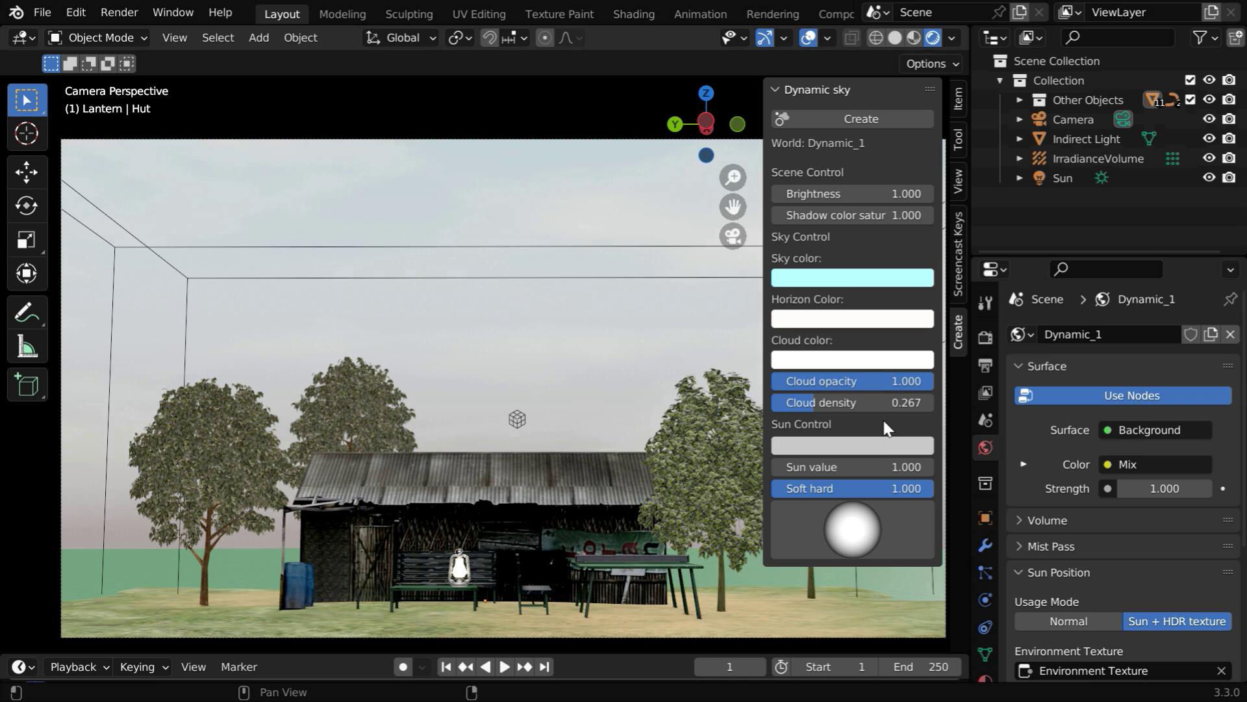
left_click(898, 281)
left_click(908, 320)
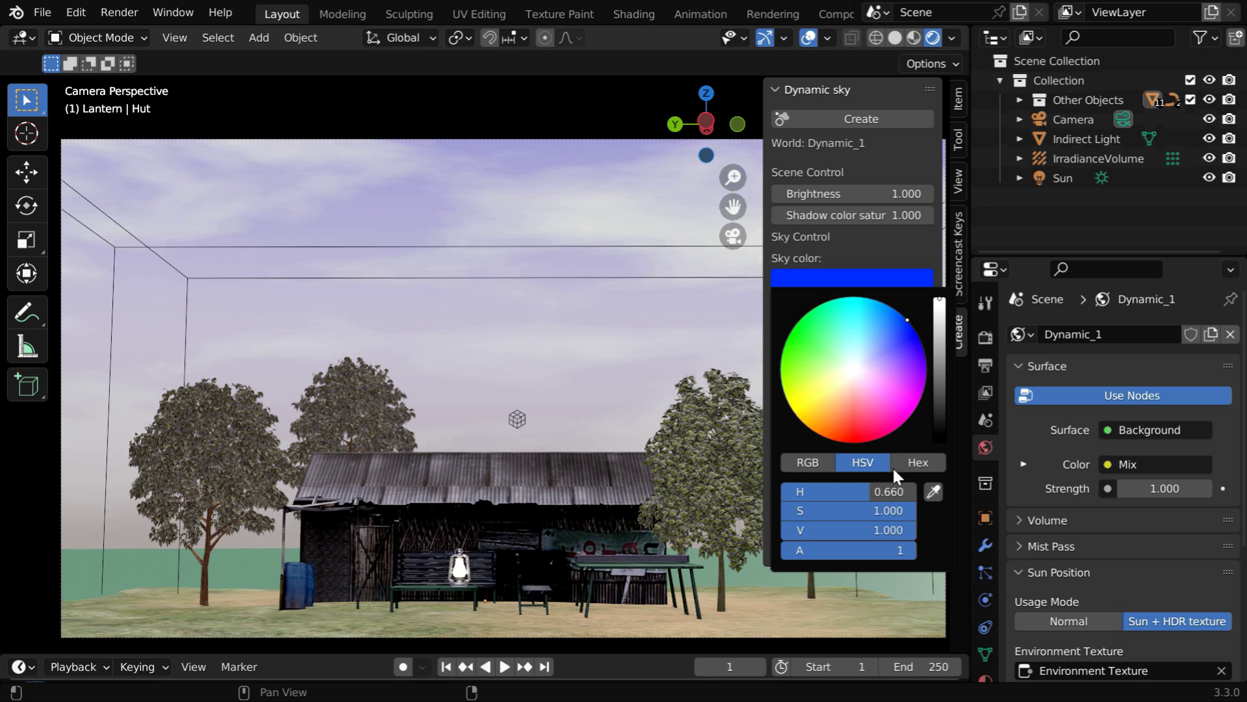
left_click(892, 529)
type(".05")
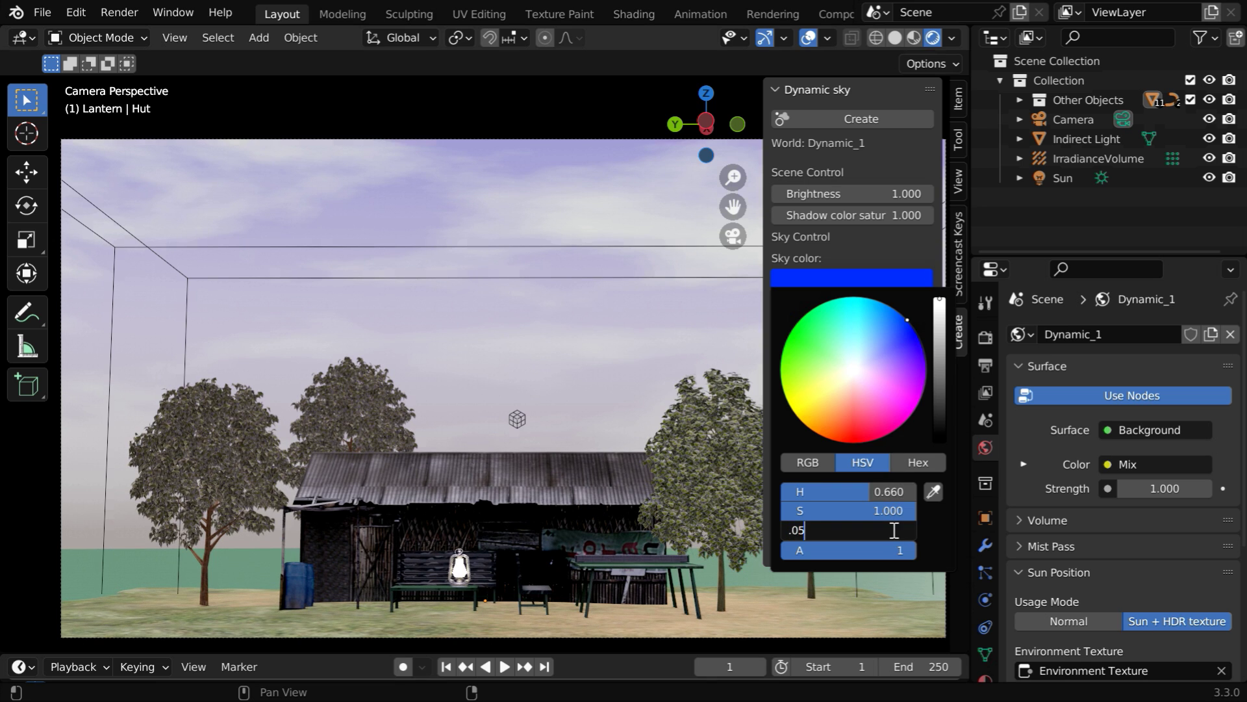
key("Return")
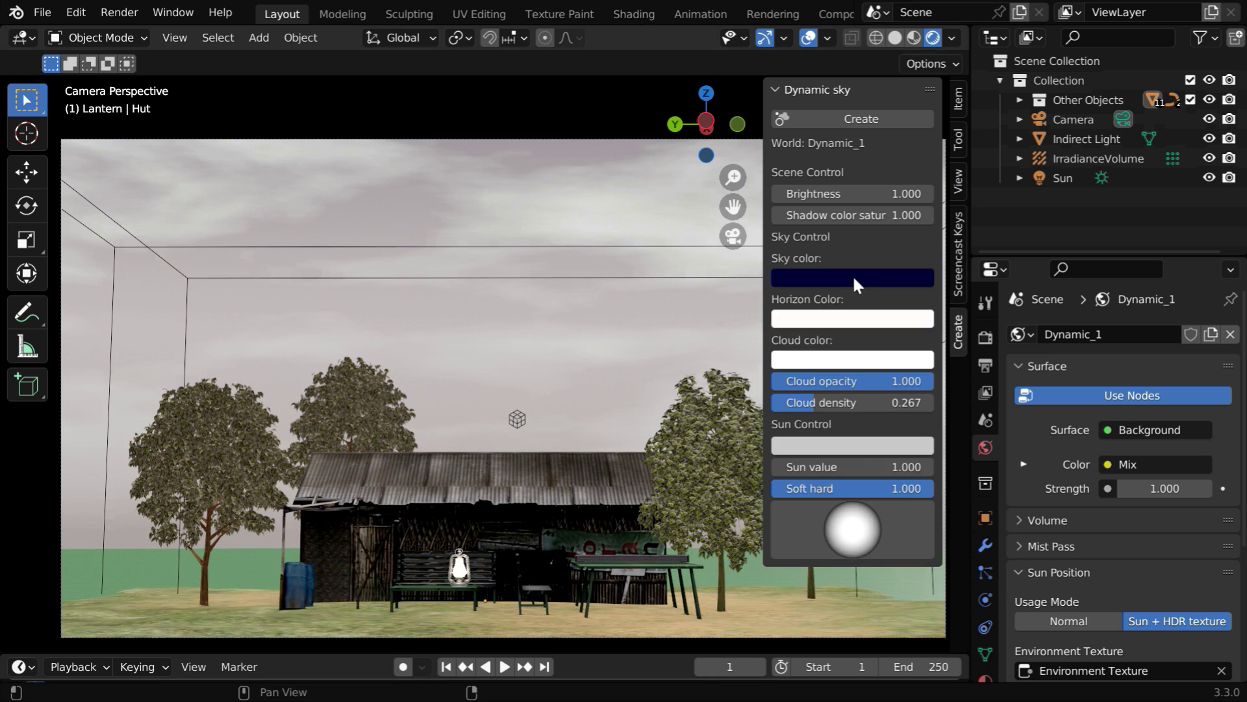
Copy the dark sky colour into the Horizon and Cloud colors with the eyedropper.
left_click(905, 318)
left_click(933, 232)
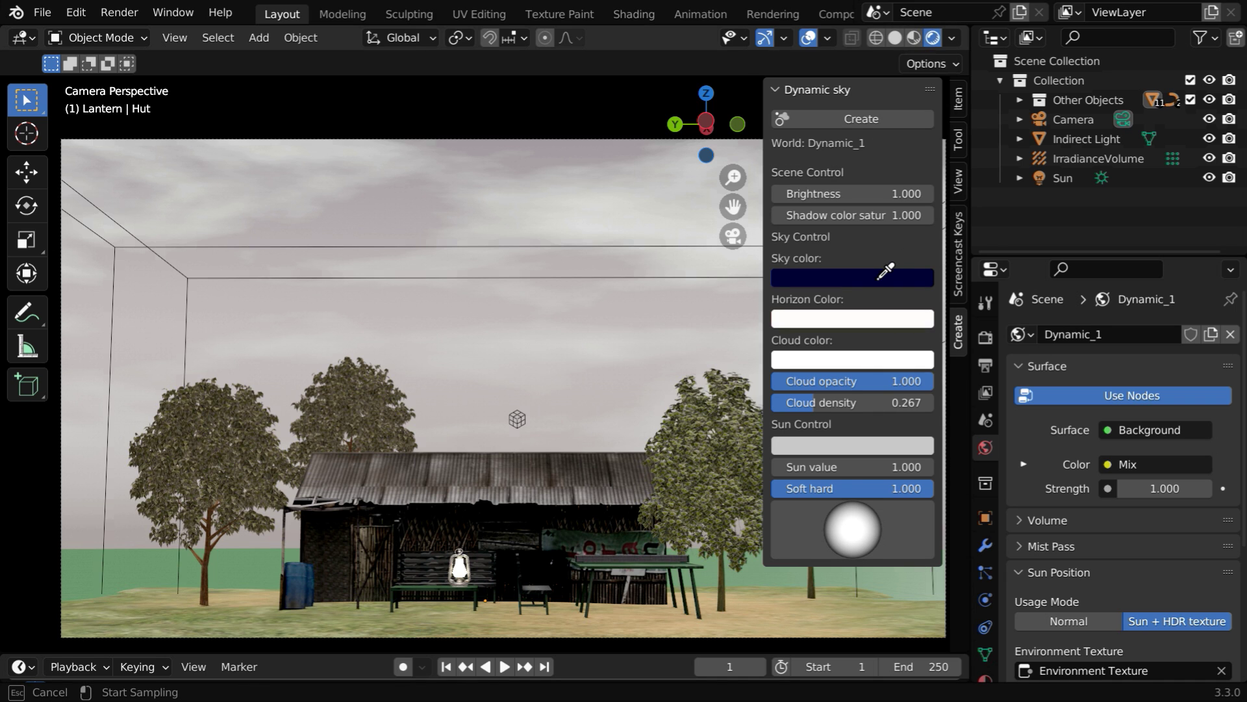
left_click(884, 276)
left_click(913, 359)
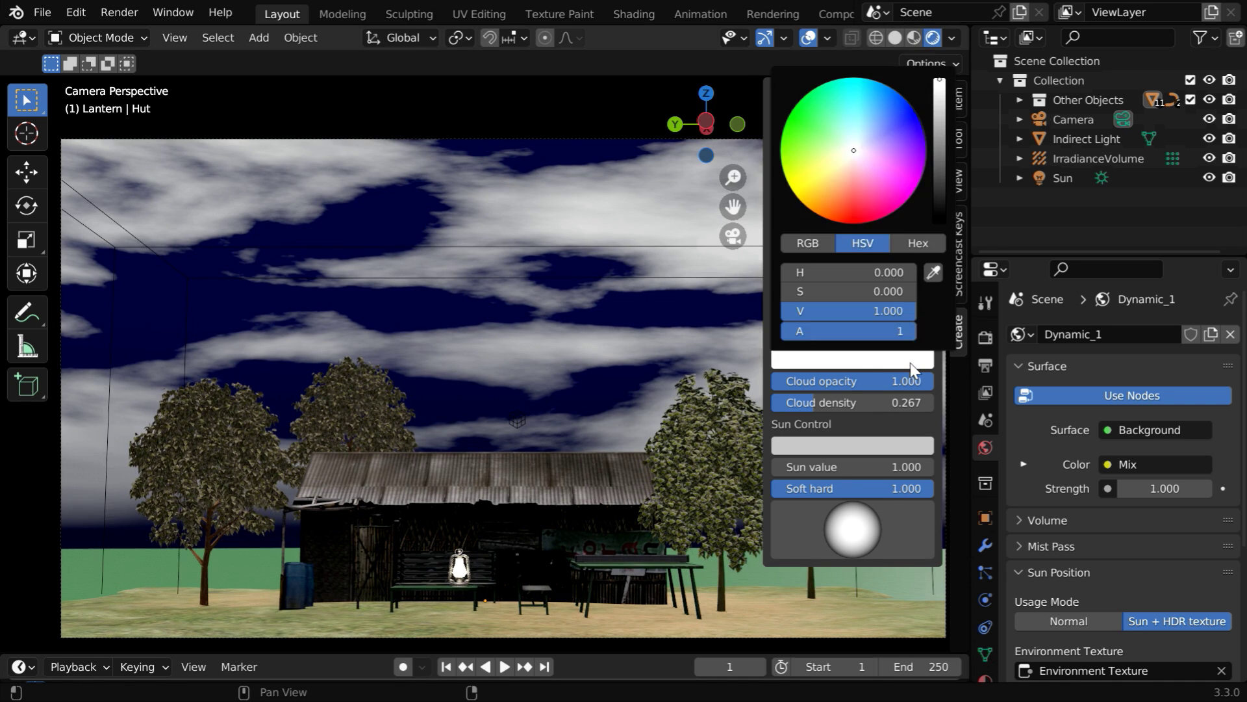
left_click(936, 272)
left_click(896, 278)
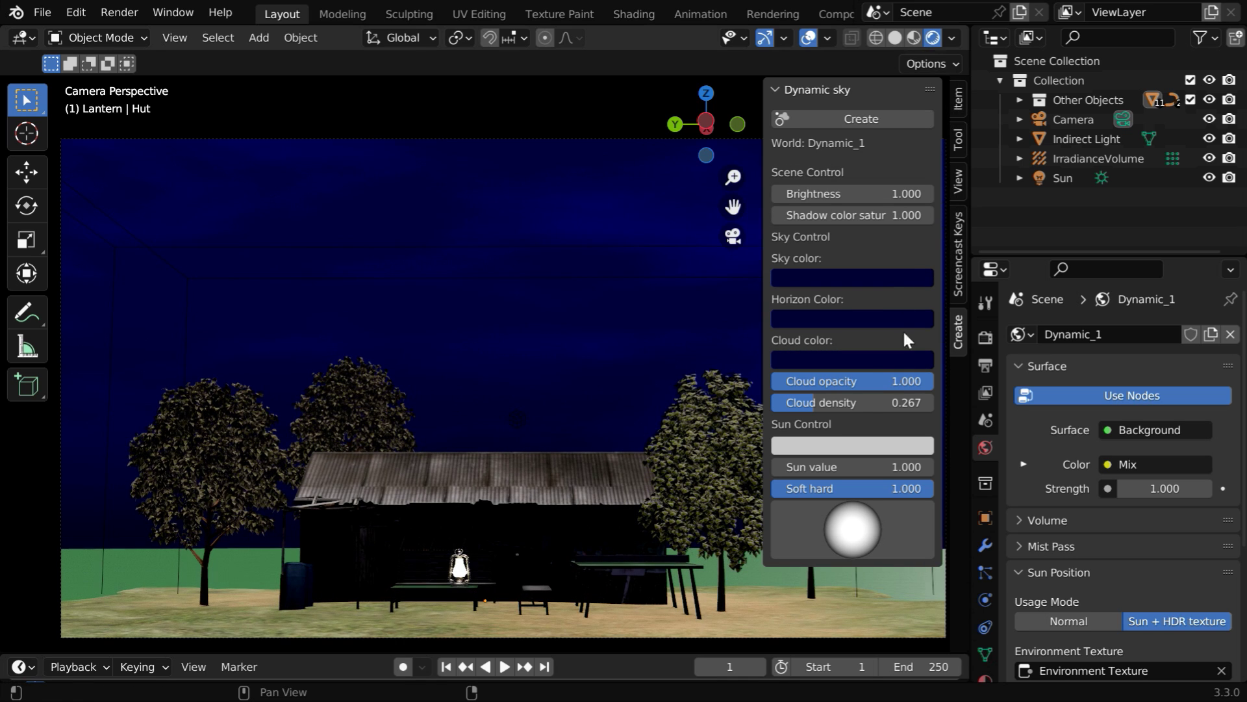
Raise the cloud colour's brightness value to 0.1.
left_click(853, 359)
double_click(883, 312)
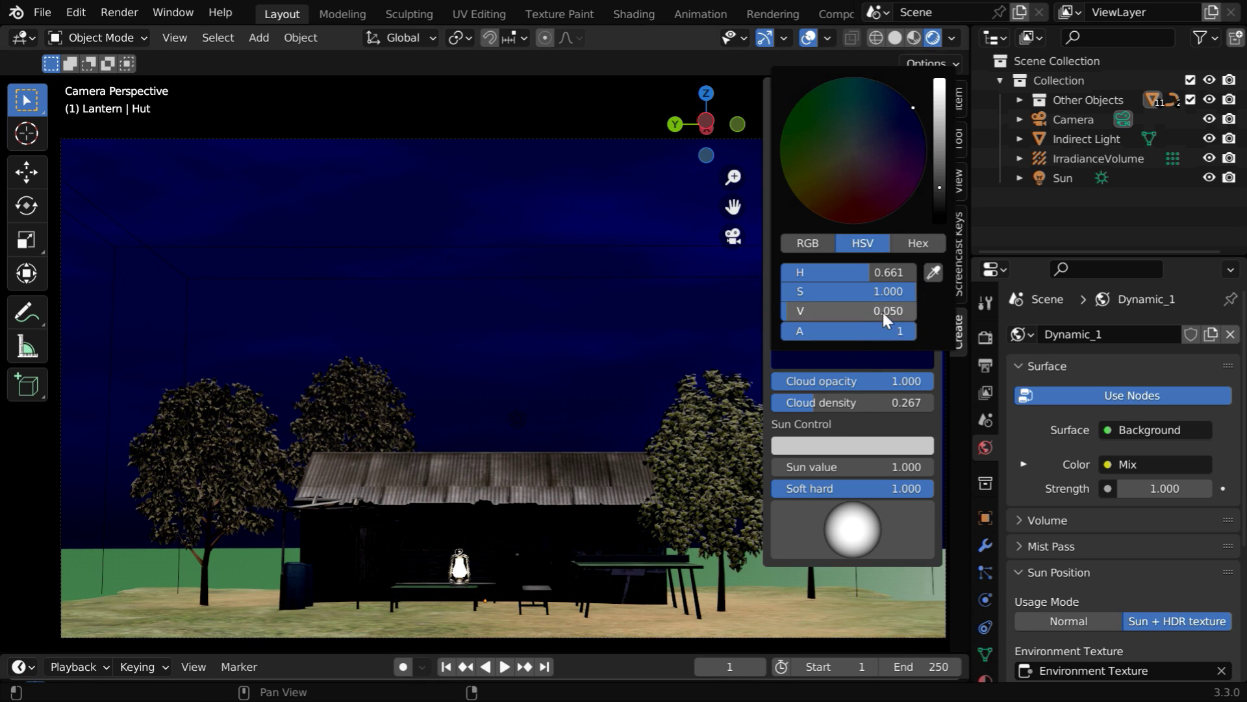
key("BackSpace")
type("0.1")
key("Return")
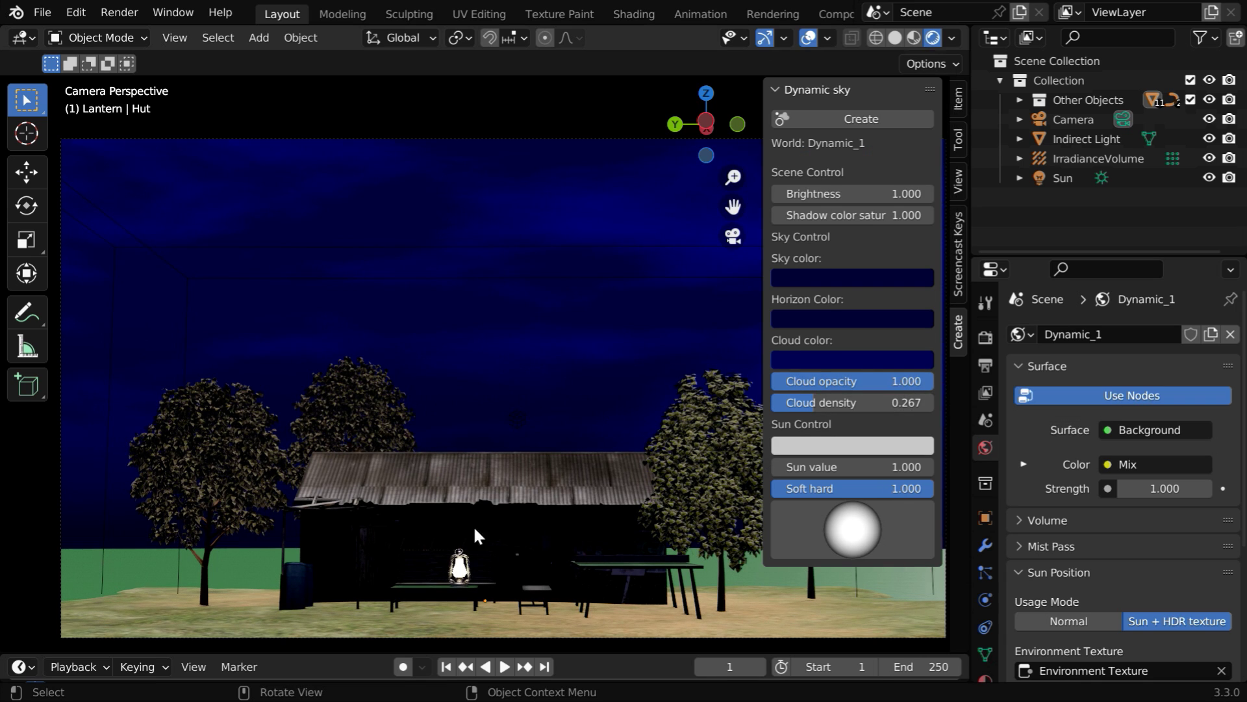
left_click(910, 467)
type("0.5")
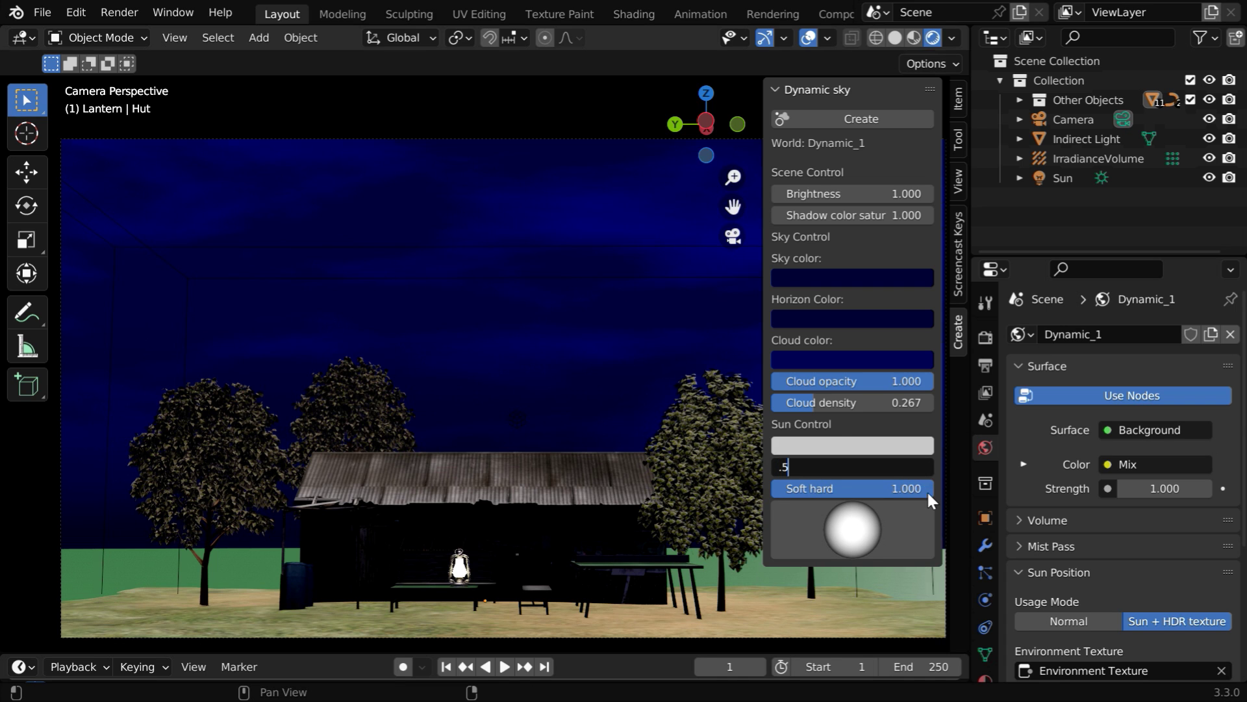
key("Return")
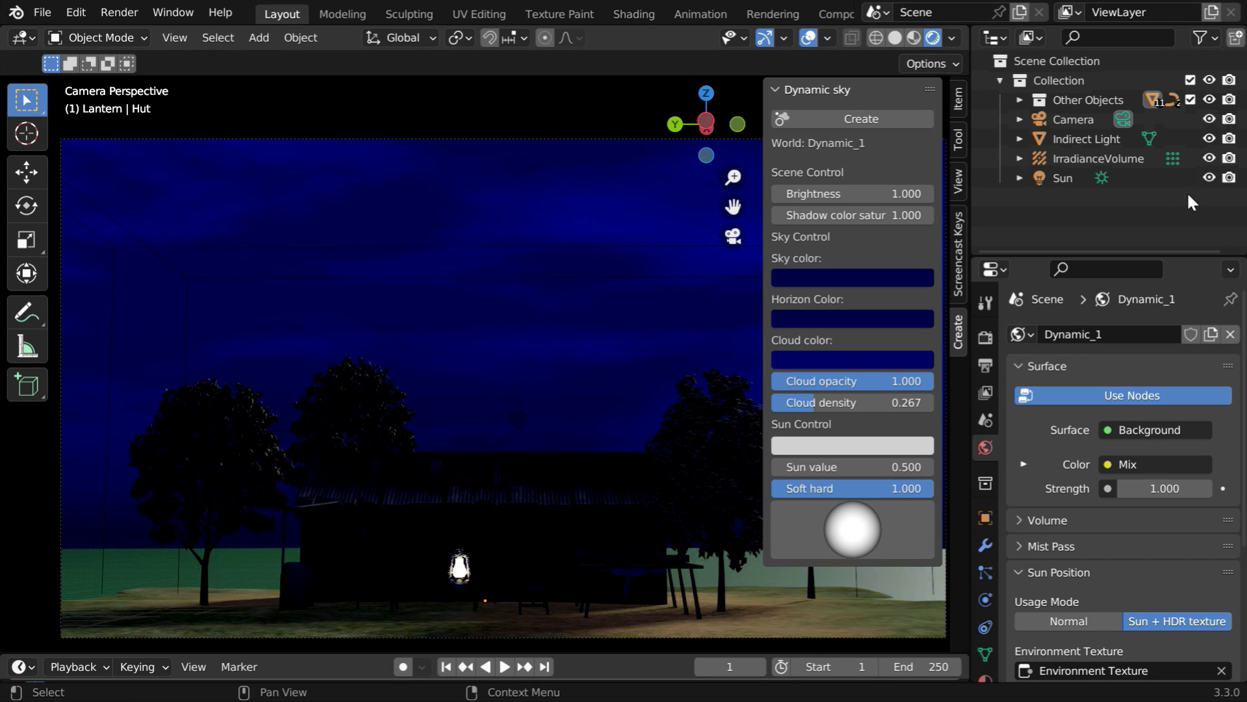
left_click(1209, 177)
left_click(1228, 177)
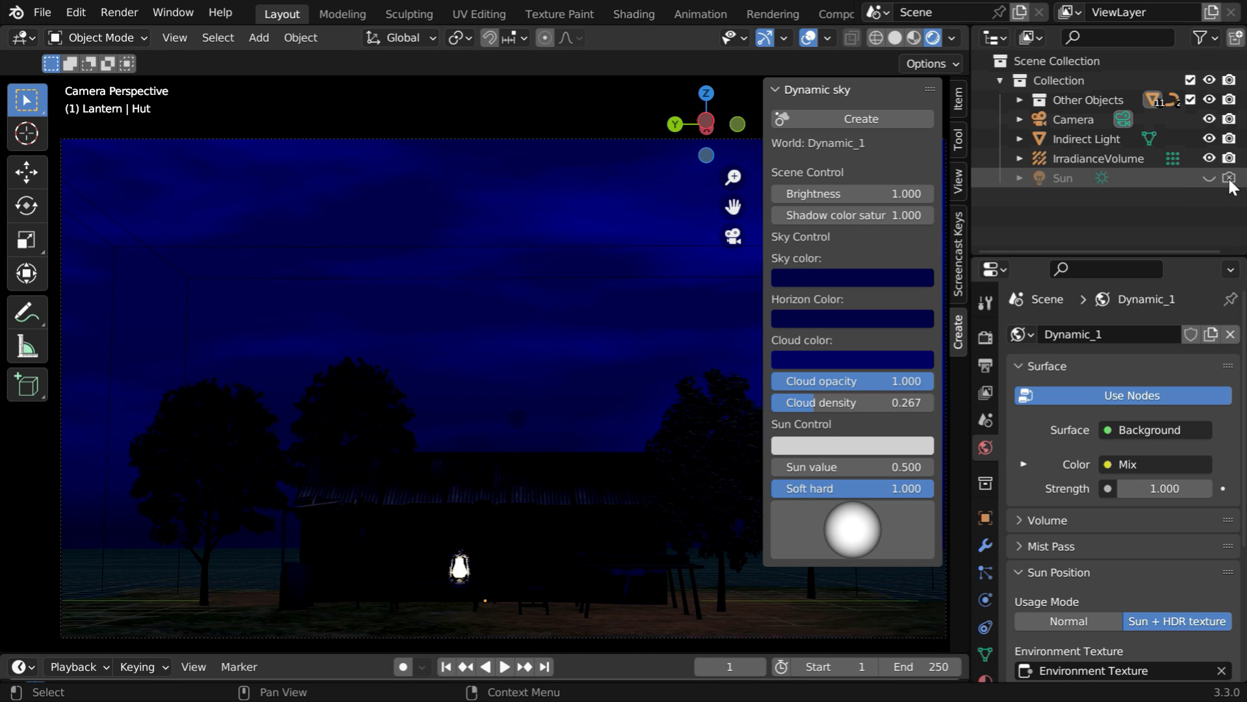
key("n")
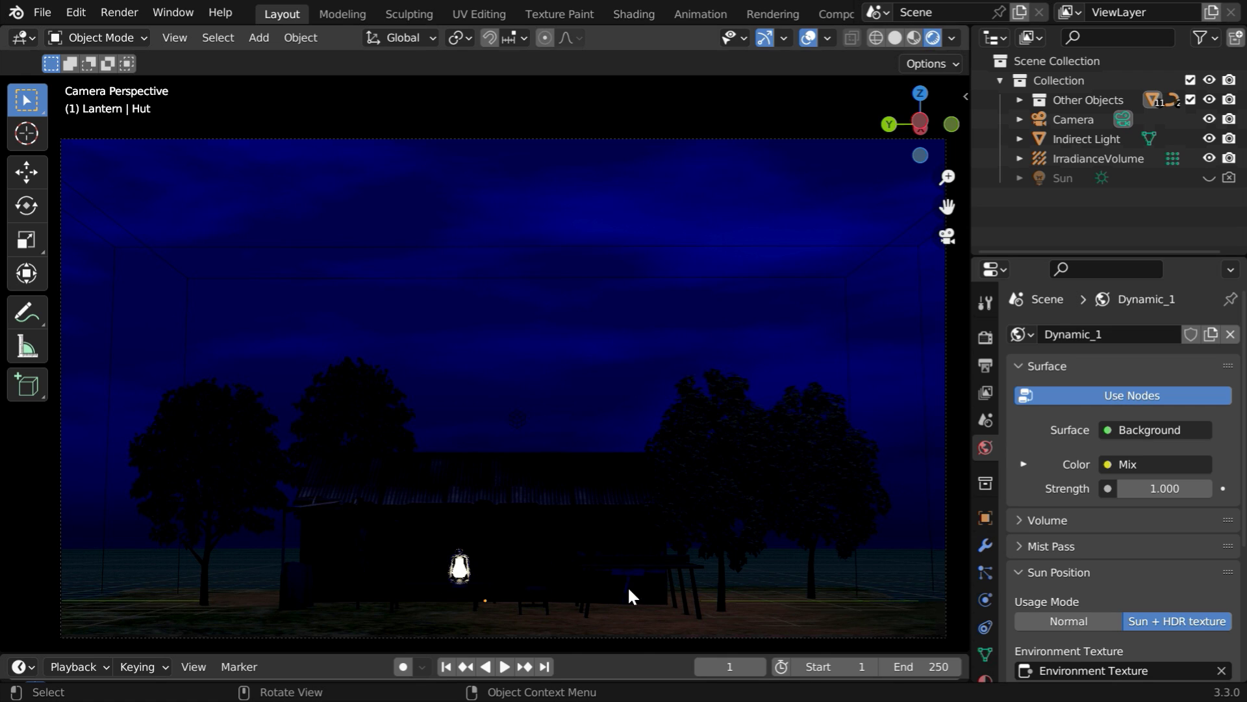
Turn off Ambient Occlusion in the render settings.
left_click(615, 284)
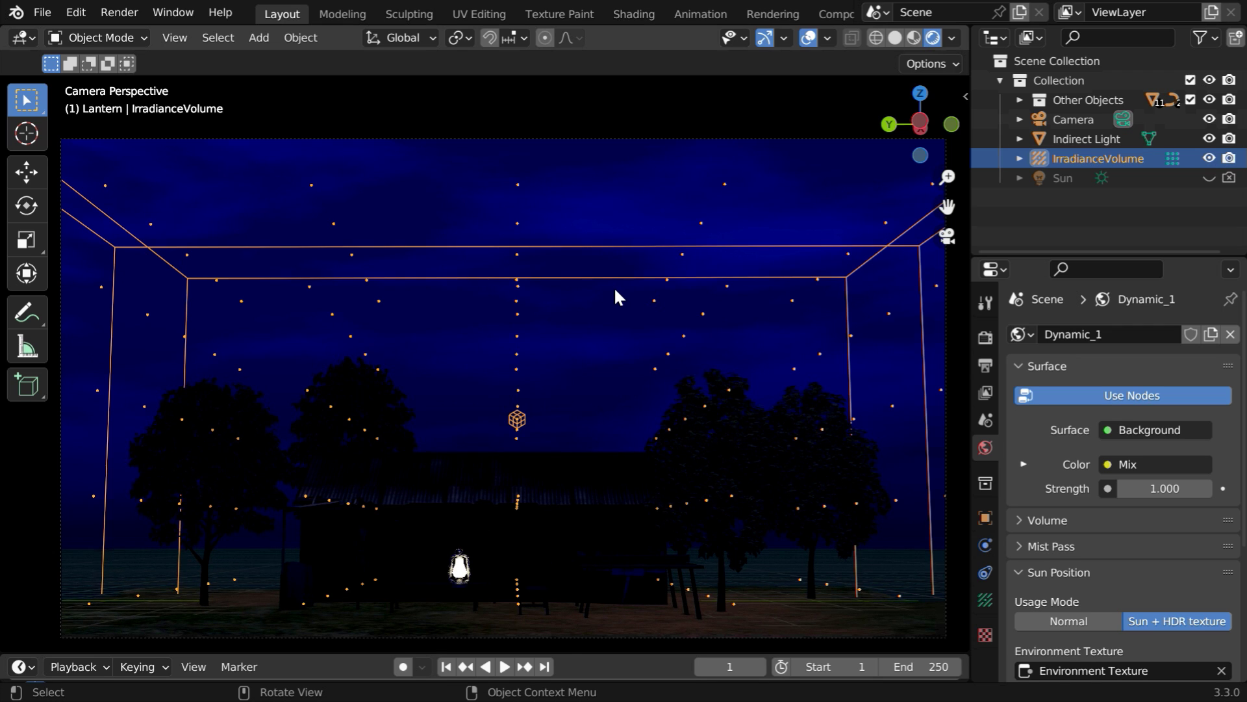
left_click(565, 481)
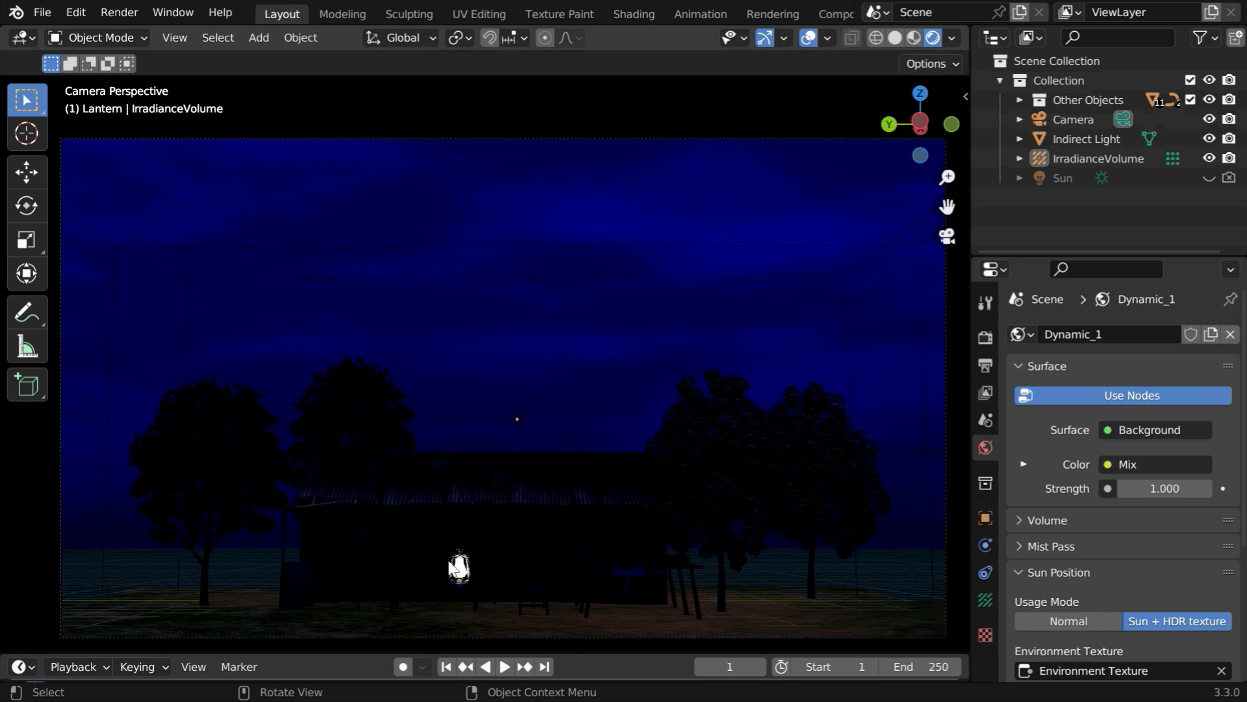
left_click(985, 336)
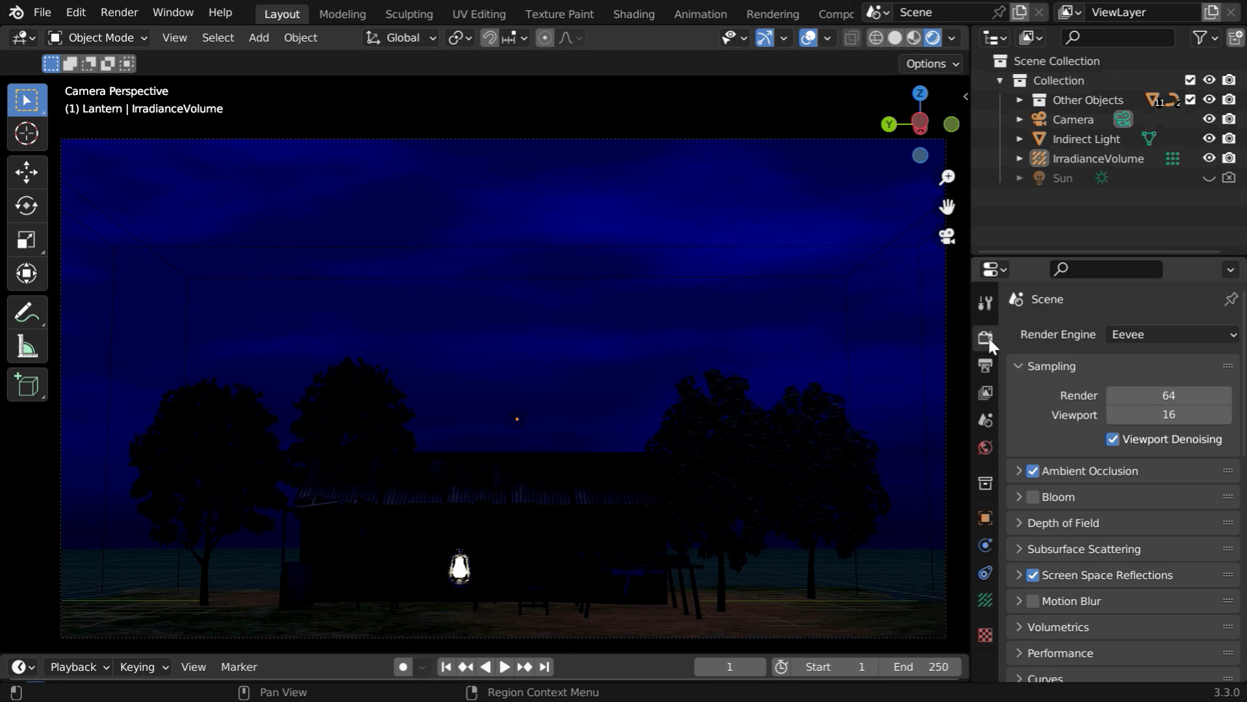
left_click(1034, 471)
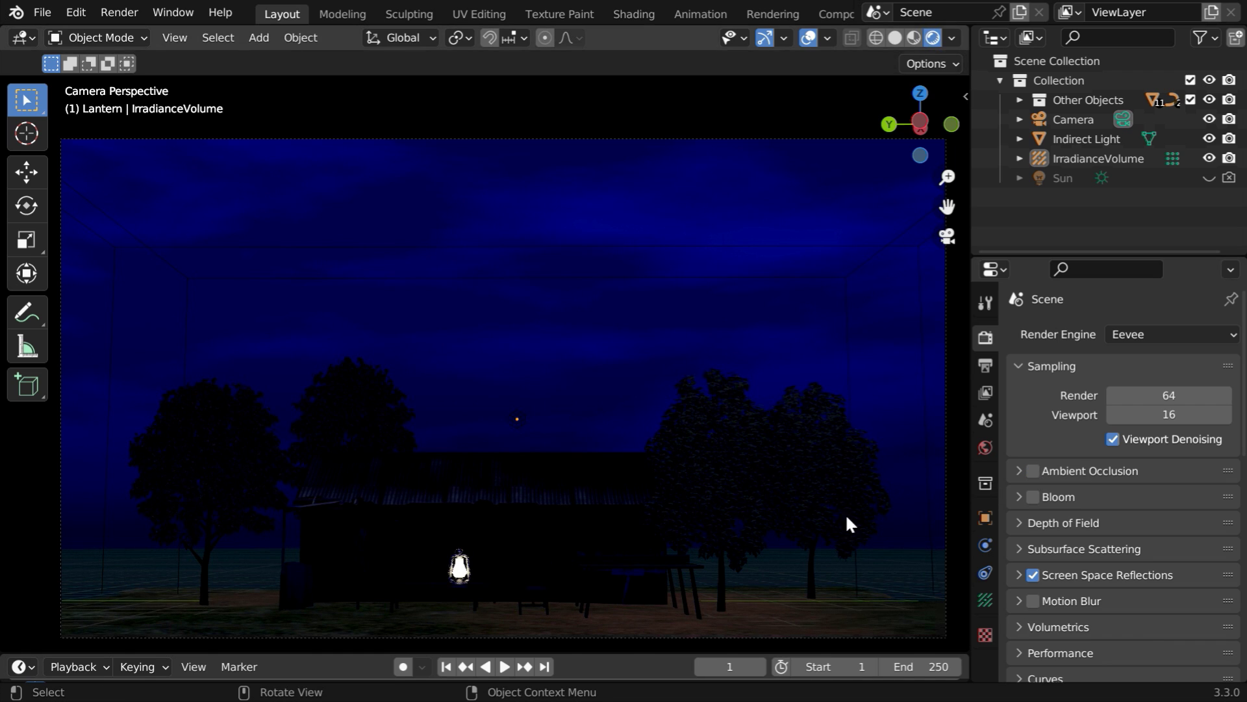
Bake the scene's indirect lighting from the Indirect Lighting panel.
scroll(1112, 560, "down", 6)
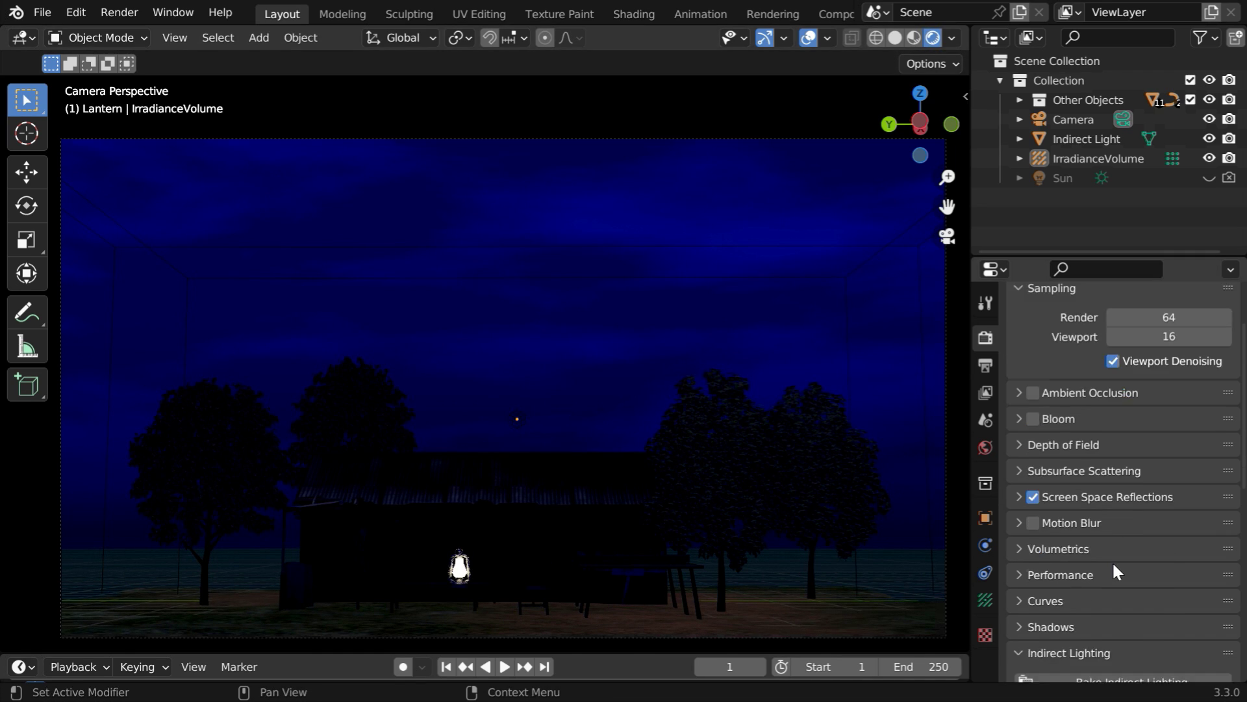
left_click(1116, 564)
scroll(1117, 563, "down", 3)
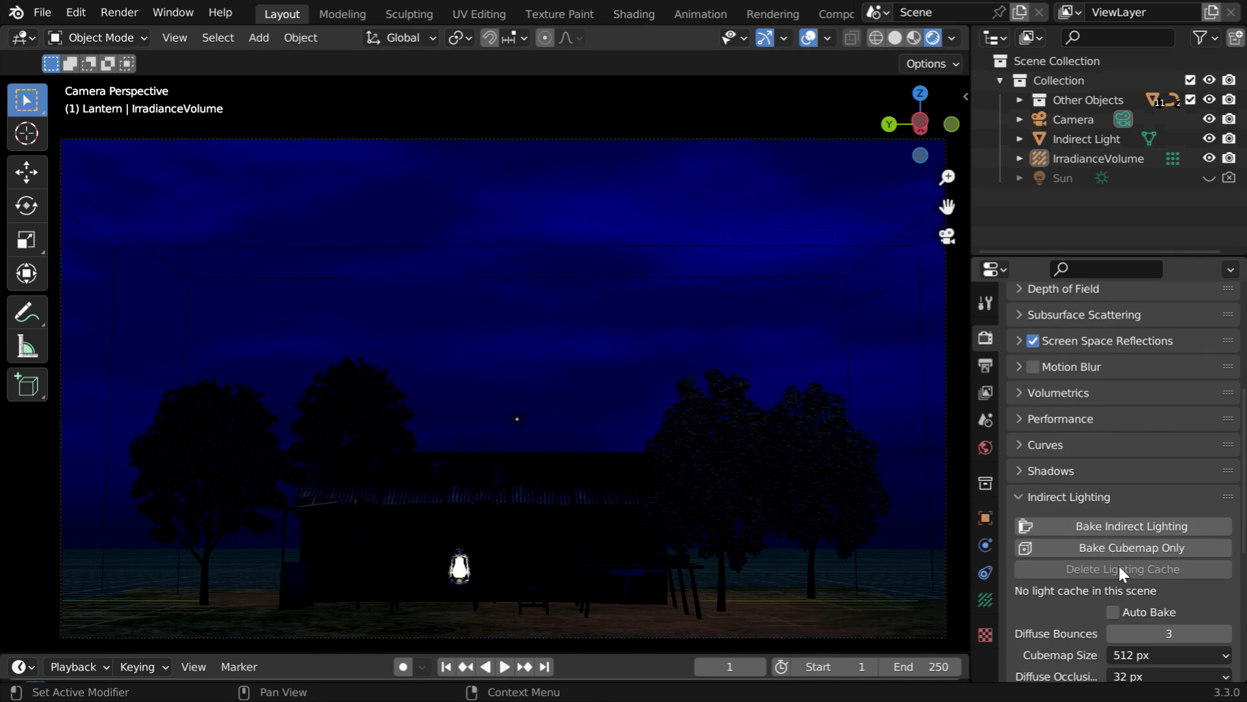
left_click(1152, 525)
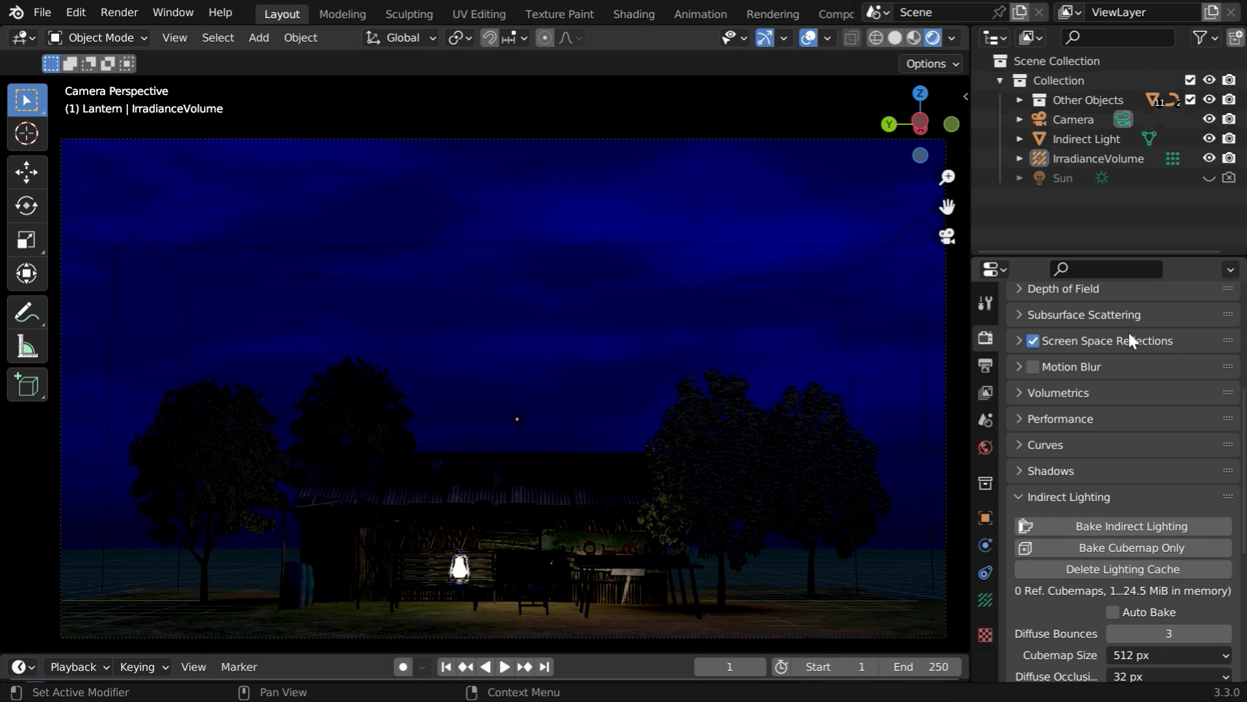
Hide IrradianceVolume in the viewport and Indirect Light in both viewport and renders.
left_click(1209, 158)
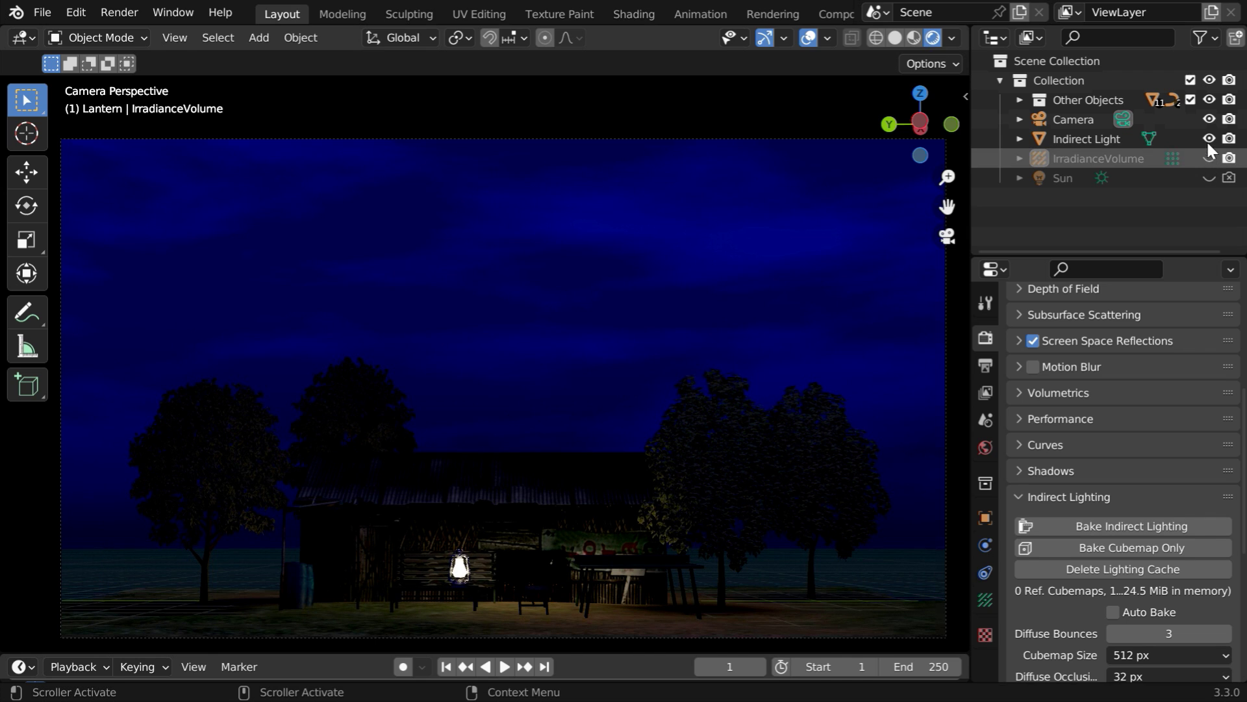
left_click(1208, 139)
left_click(1230, 139)
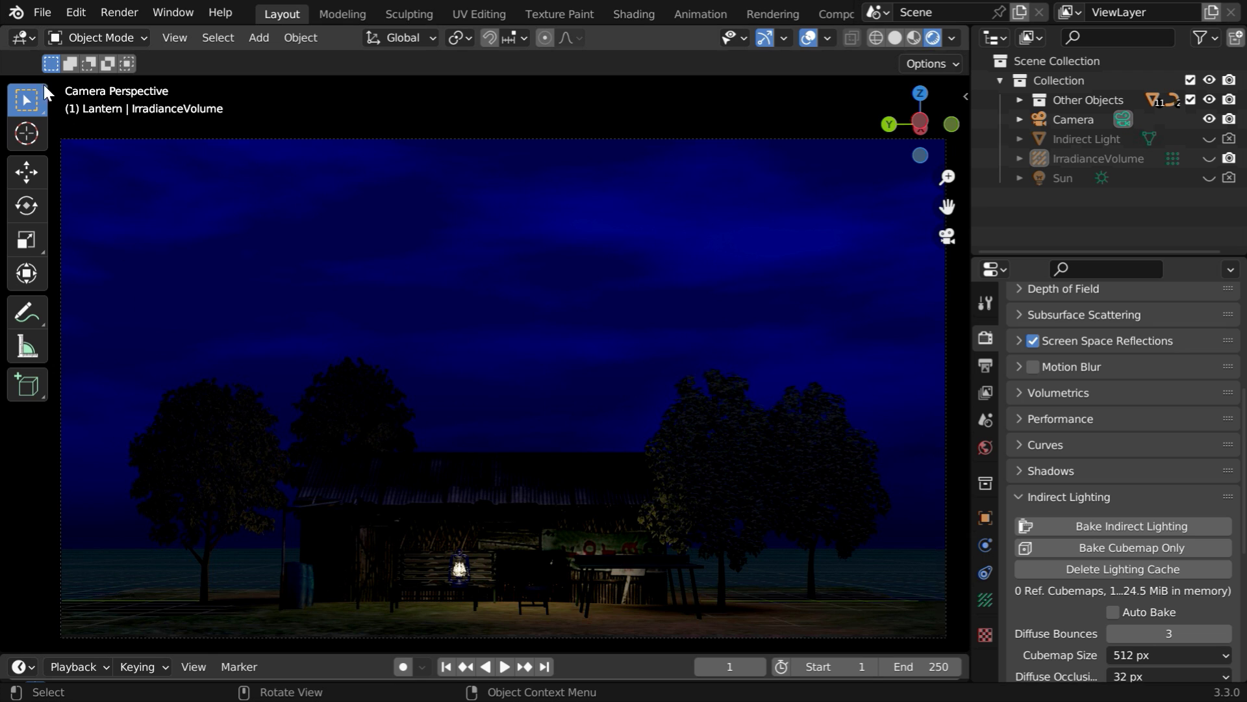
Turn the 3D view into a World Shader Editor, zoomed on the Multiply and Screen nodes.
left_click(34, 38)
left_click(61, 219)
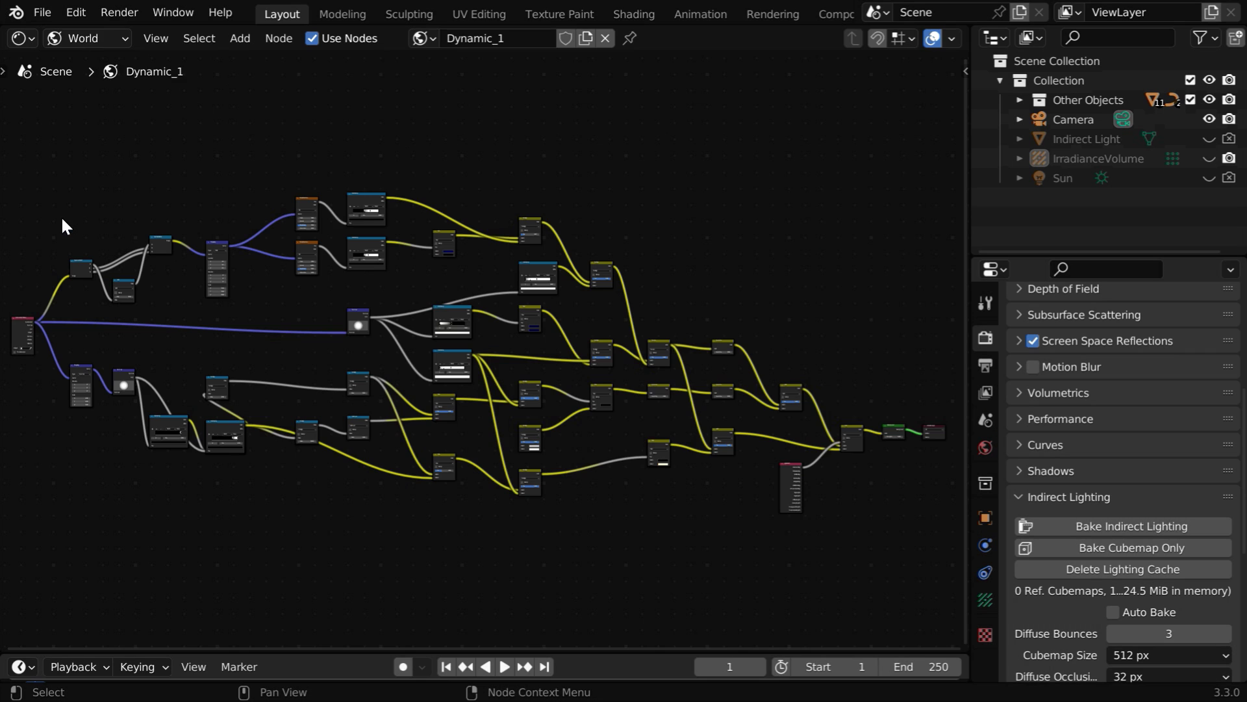
left_click(123, 40)
left_click(123, 40)
scroll(711, 482, "up", 5)
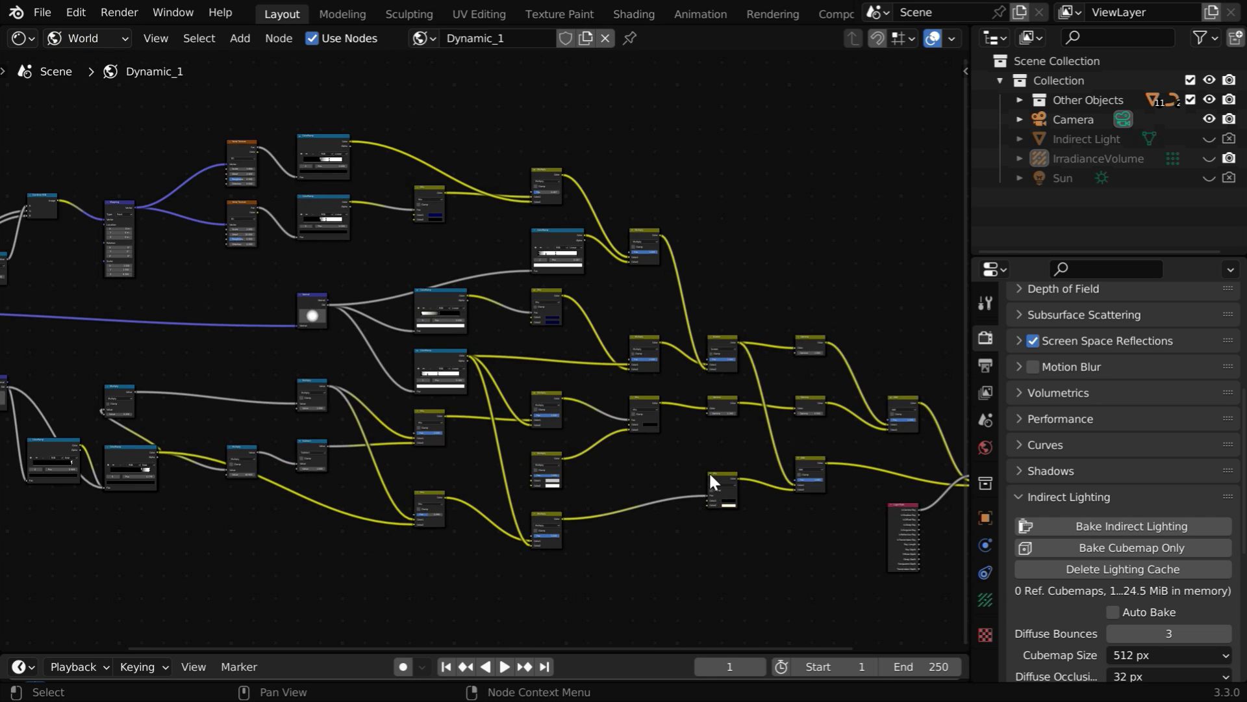
middle_click_drag(710, 481, 598, 547)
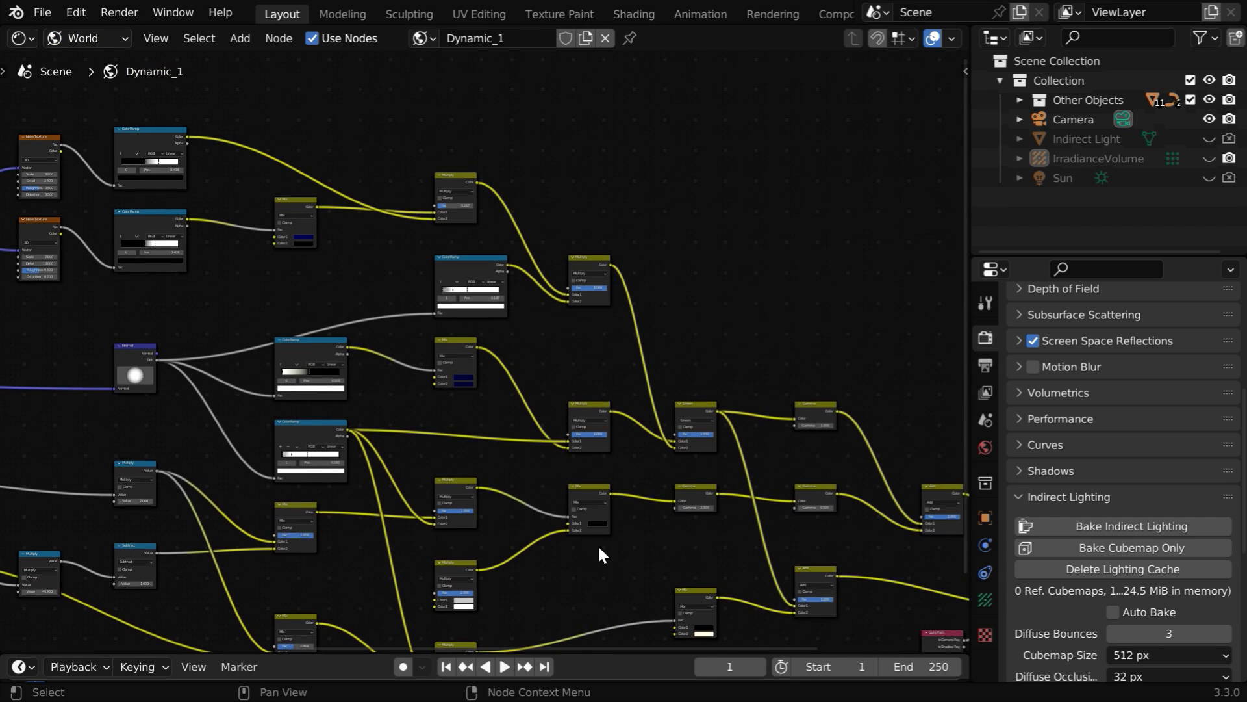
left_click_drag(563, 379, 705, 417)
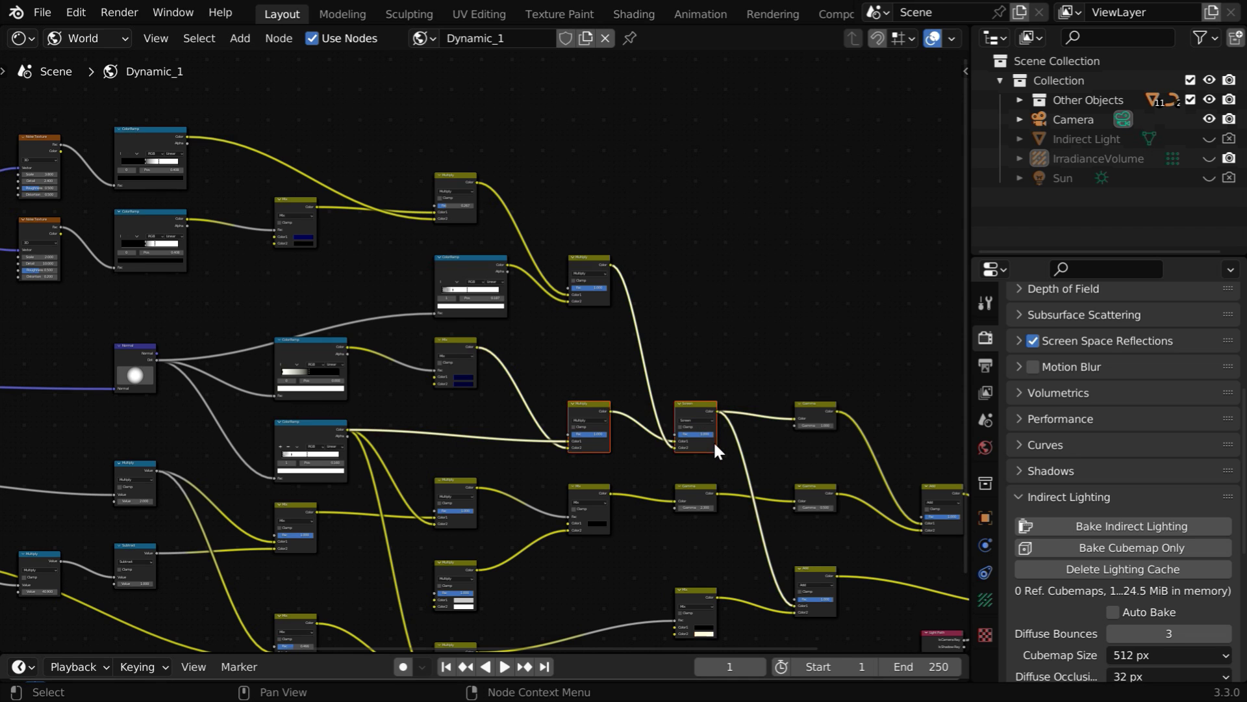
scroll(714, 447, "up", 1)
scroll(713, 440, "up", 3)
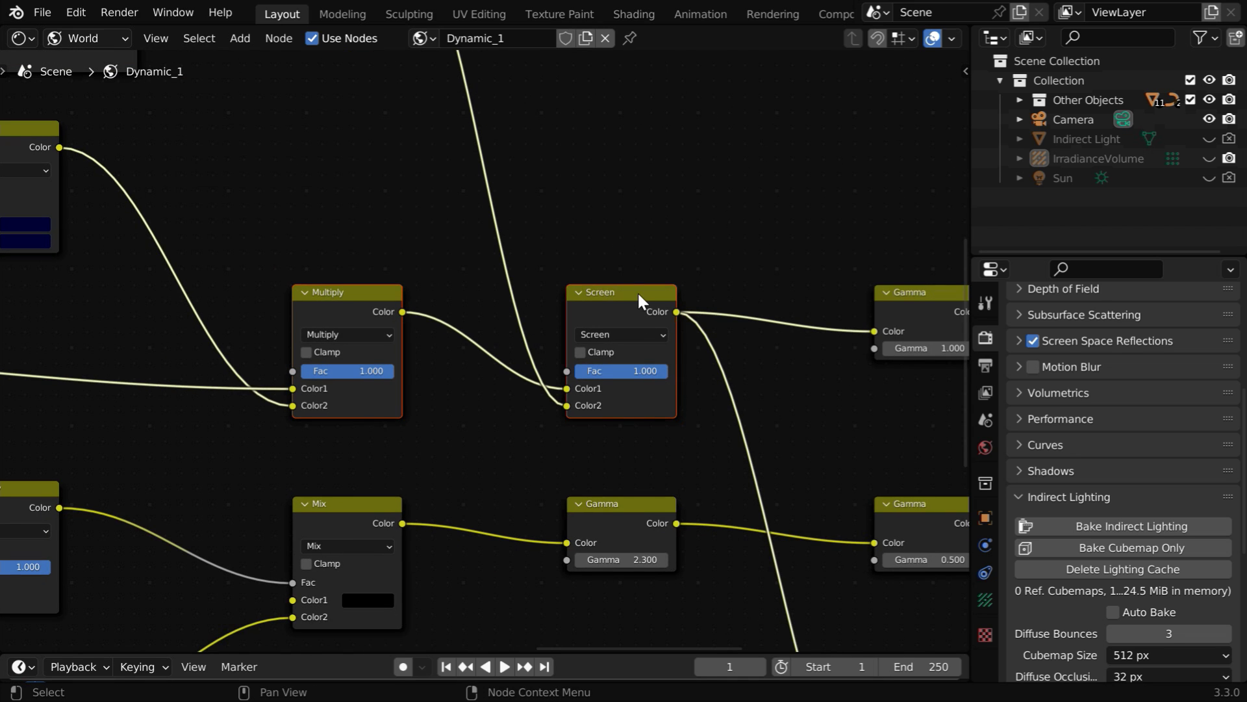
Move the Multiply node aside and drop a new MixRGB node onto the Multiply-to-Screen link.
left_click(637, 297)
middle_click_drag(455, 457, 605, 586)
left_click(156, 255)
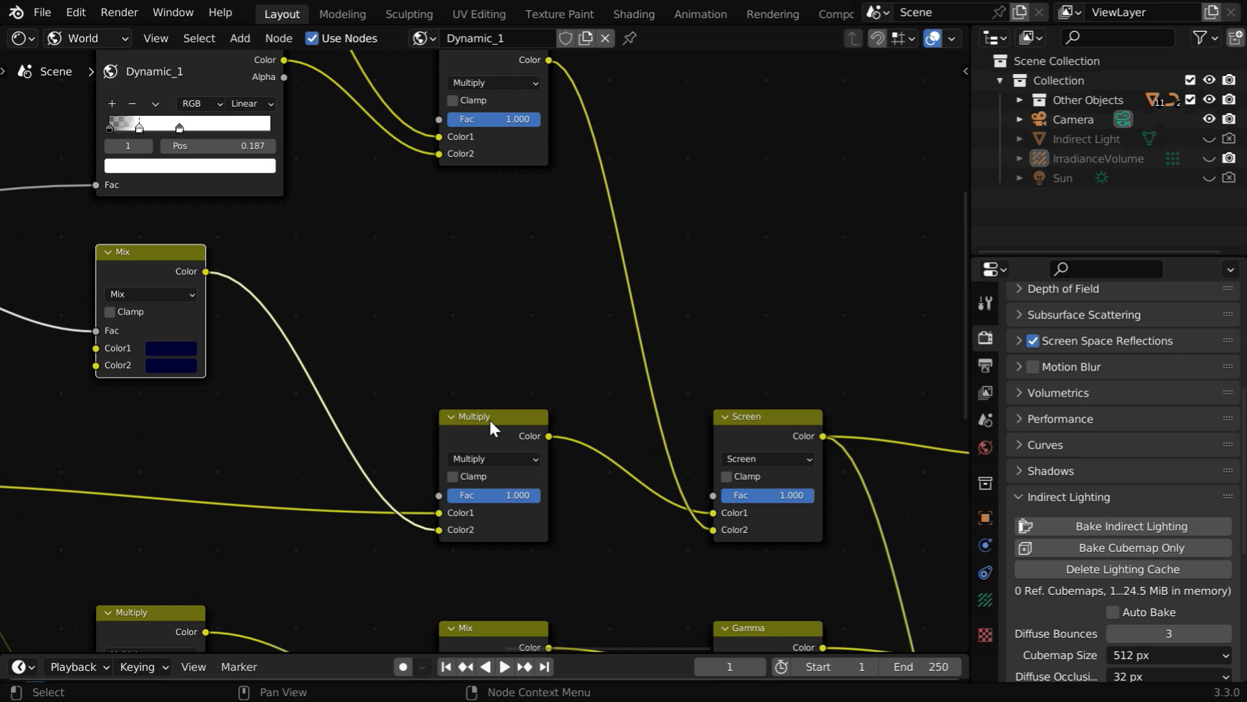
left_click_drag(489, 419, 343, 344)
left_click(235, 39)
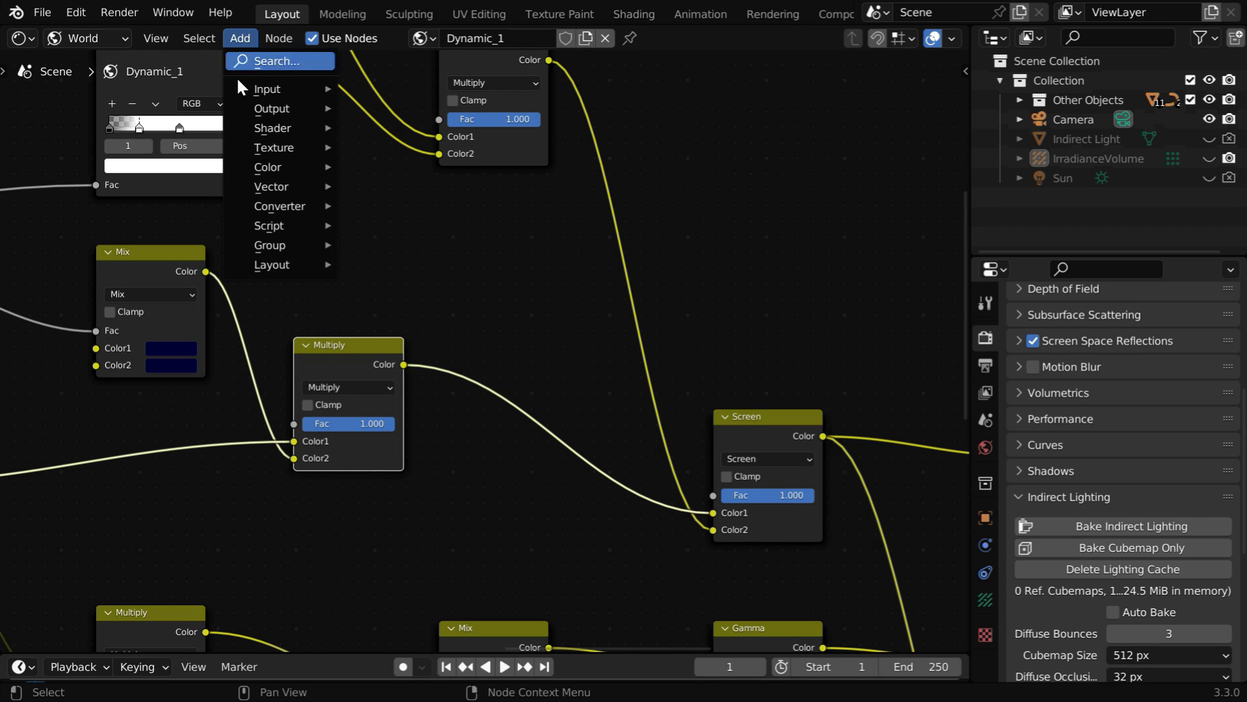
mouse_move(276, 167)
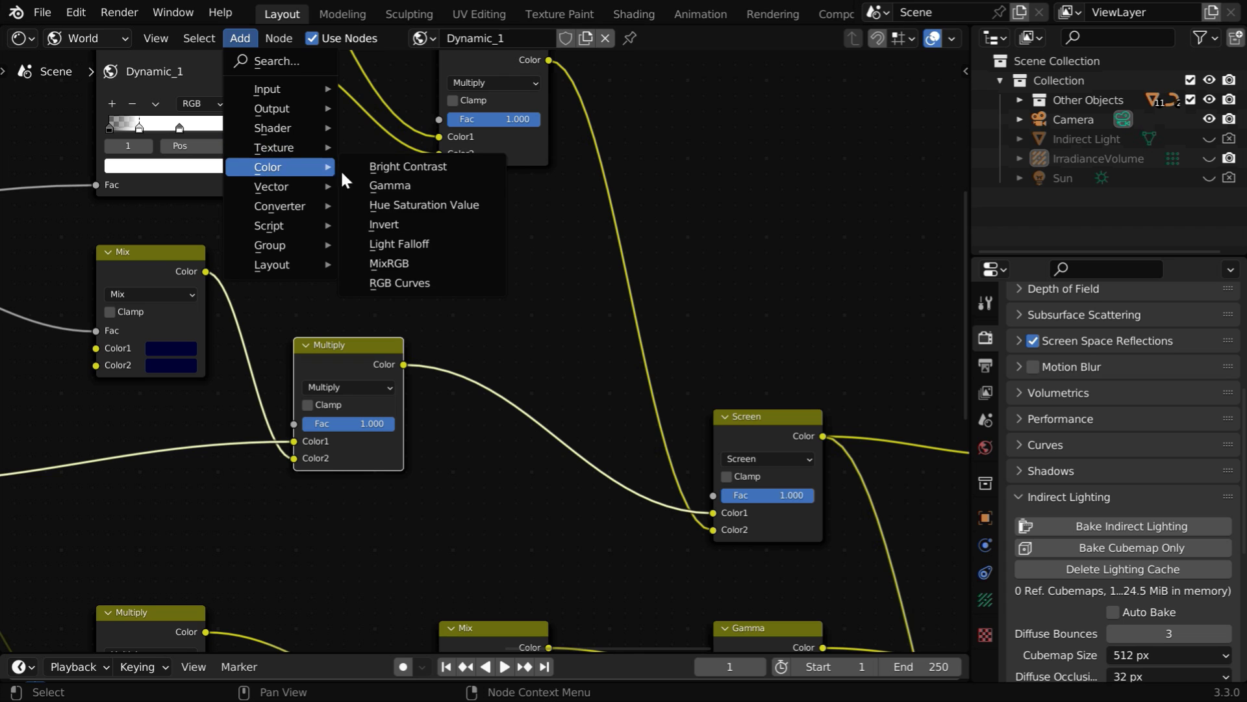
left_click(426, 262)
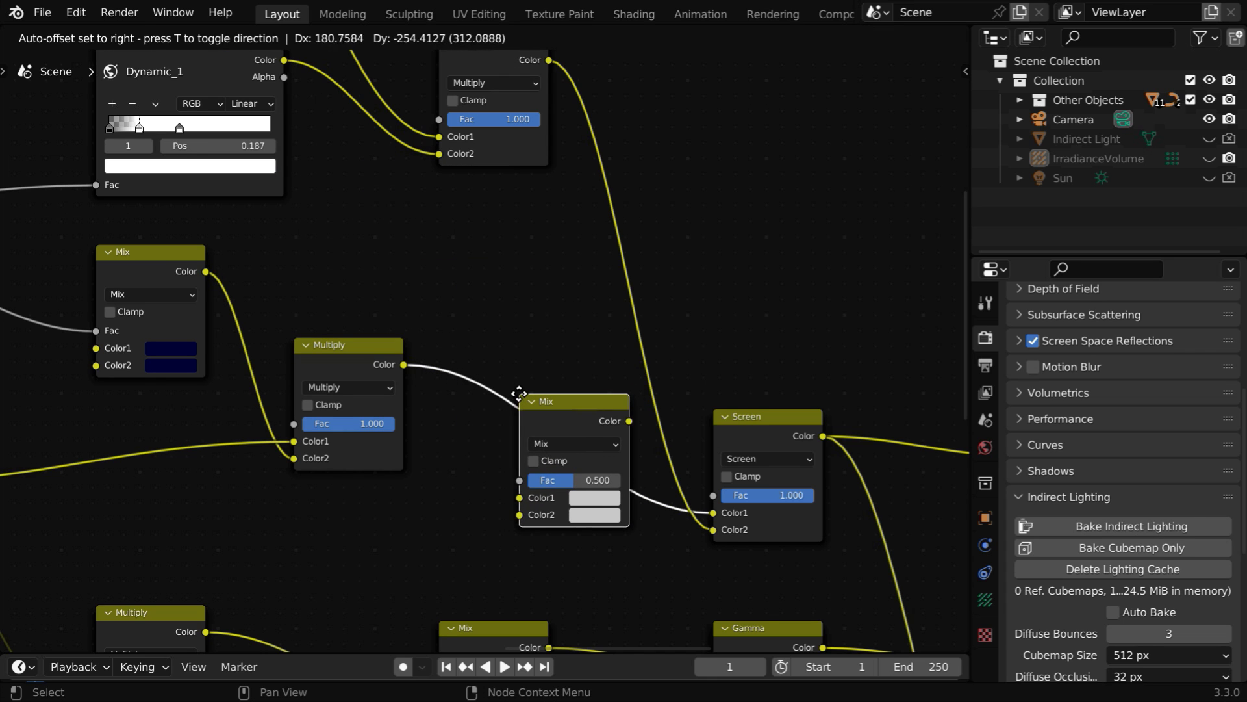
left_click(520, 394)
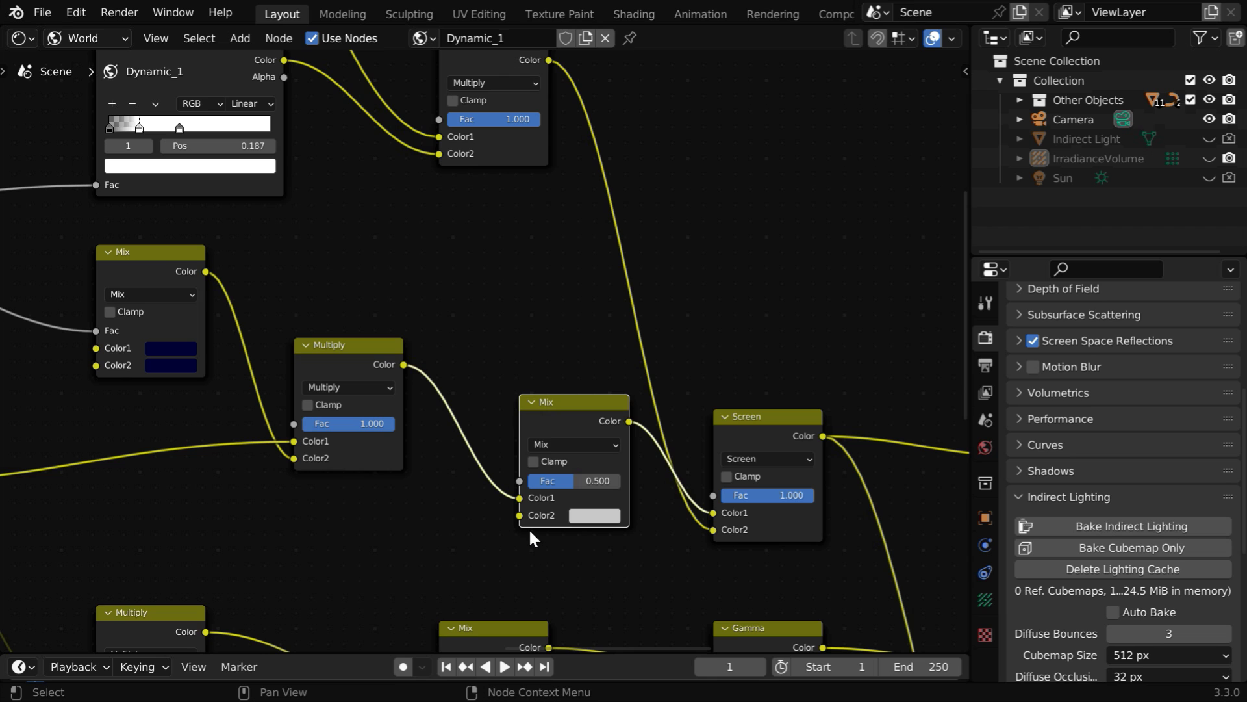
Add an RGB node below the Multiply node, set to a faint bluish white.
left_click(240, 39)
mouse_move(257, 87)
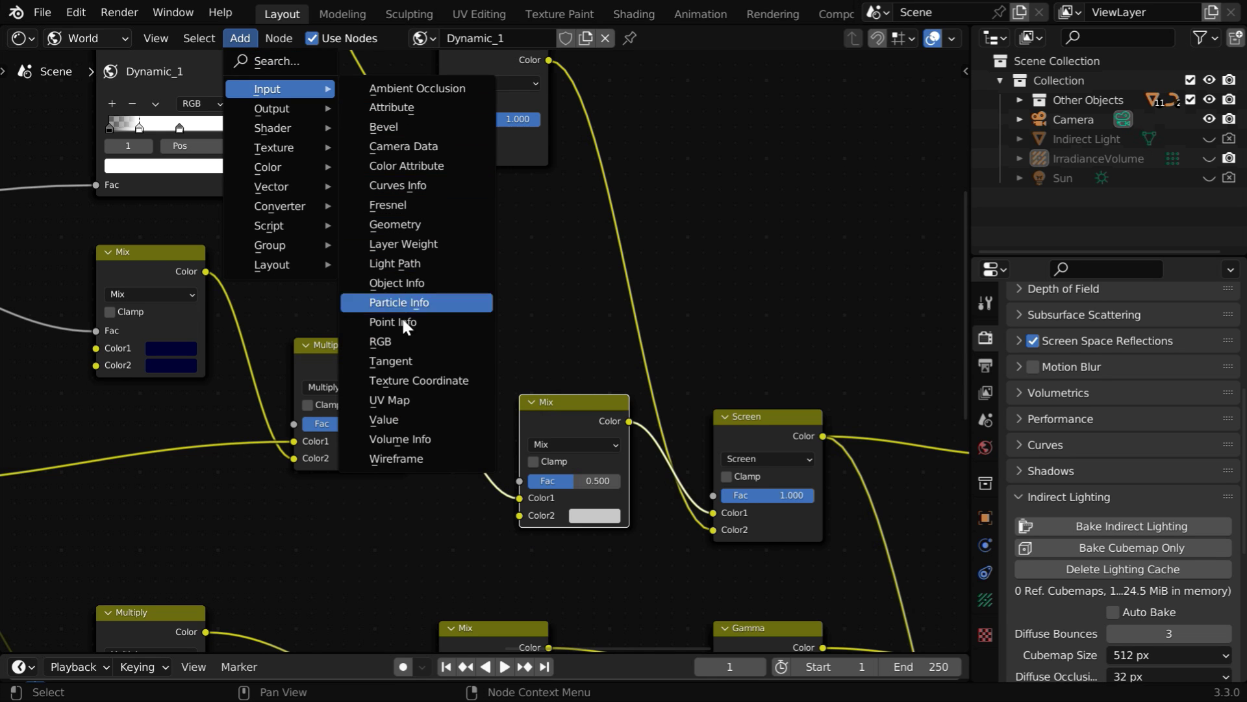
left_click(402, 340)
left_click(290, 482)
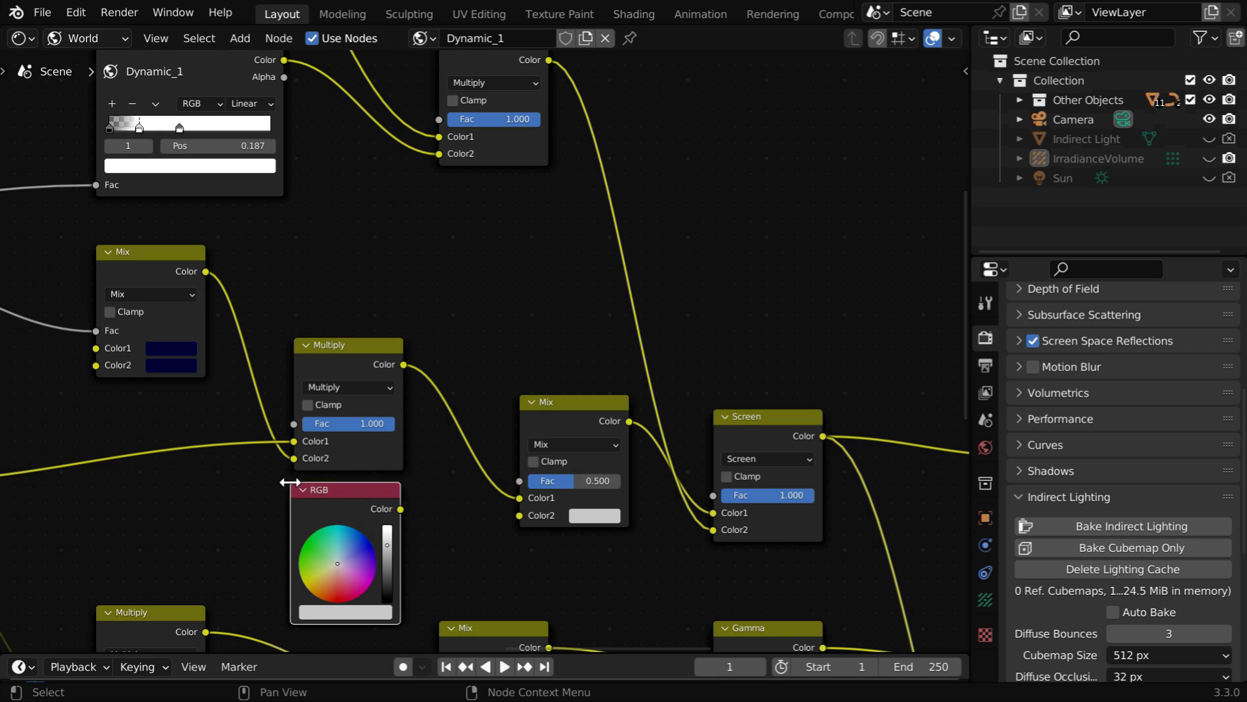
middle_click_drag(431, 556, 420, 501)
scroll(422, 496, "up", 2)
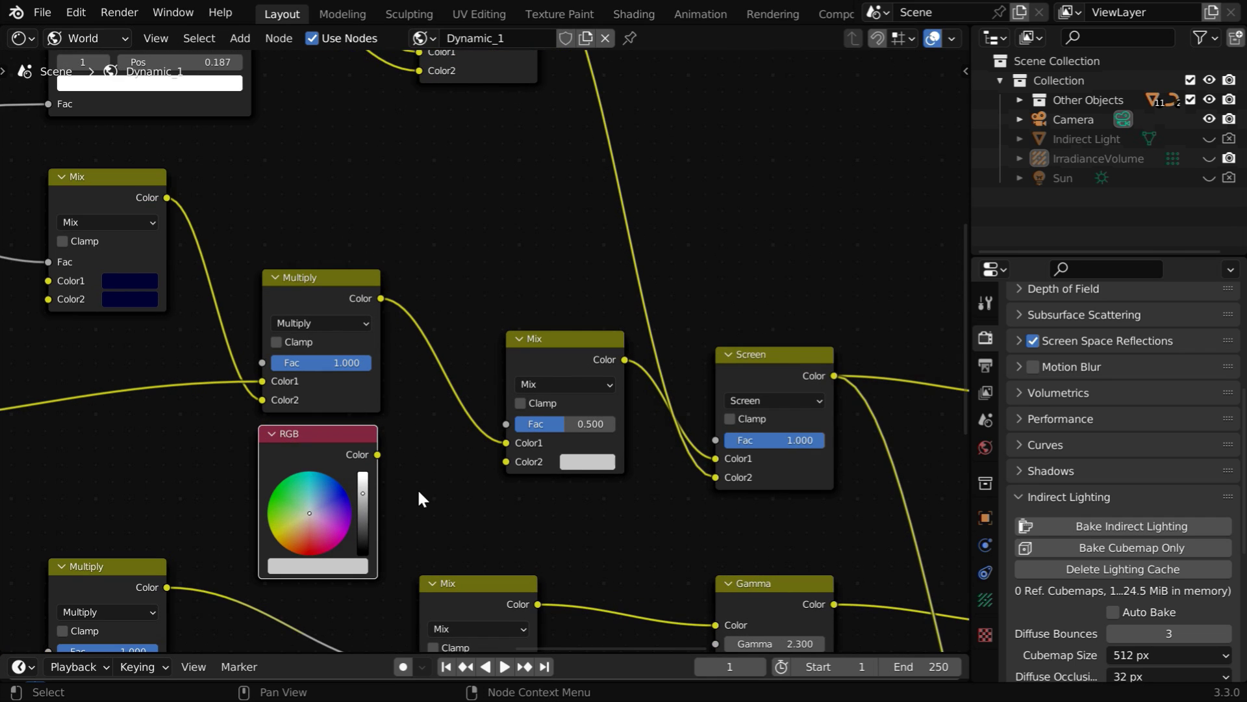
mouse_move(366, 496)
left_mouse_down()
mouse_move(363, 510)
mouse_move(363, 474)
left_mouse_up()
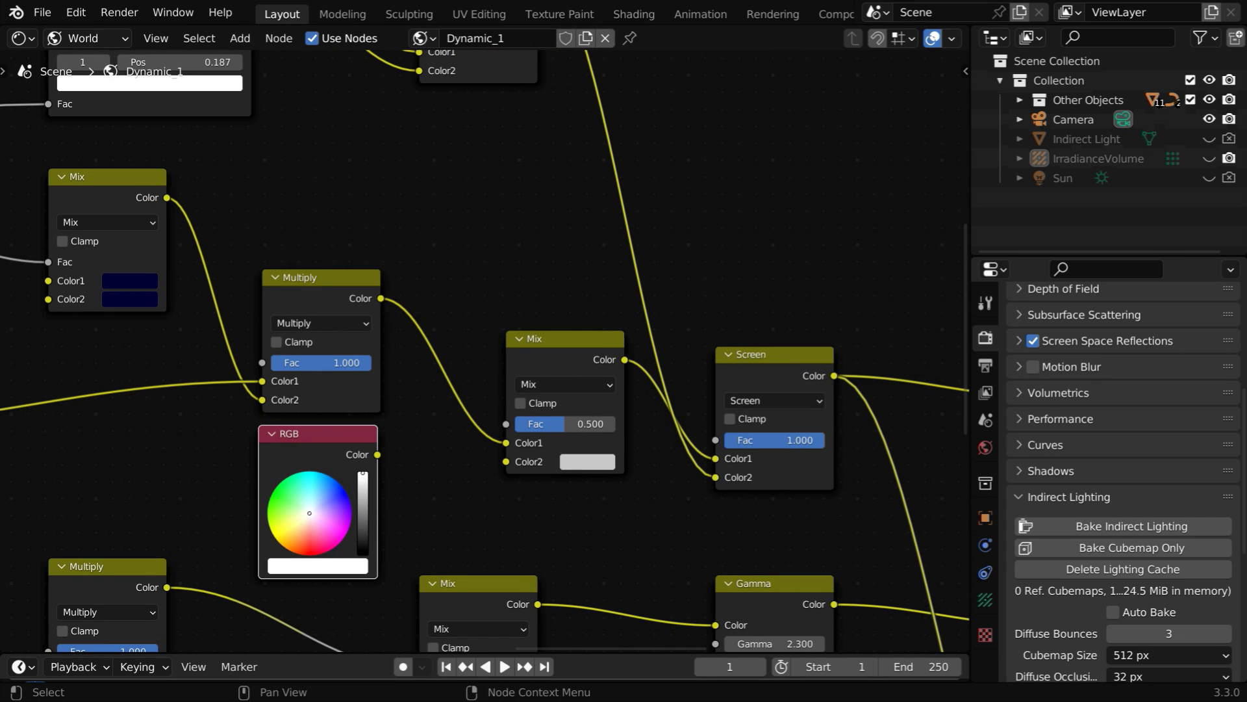
left_click(313, 508)
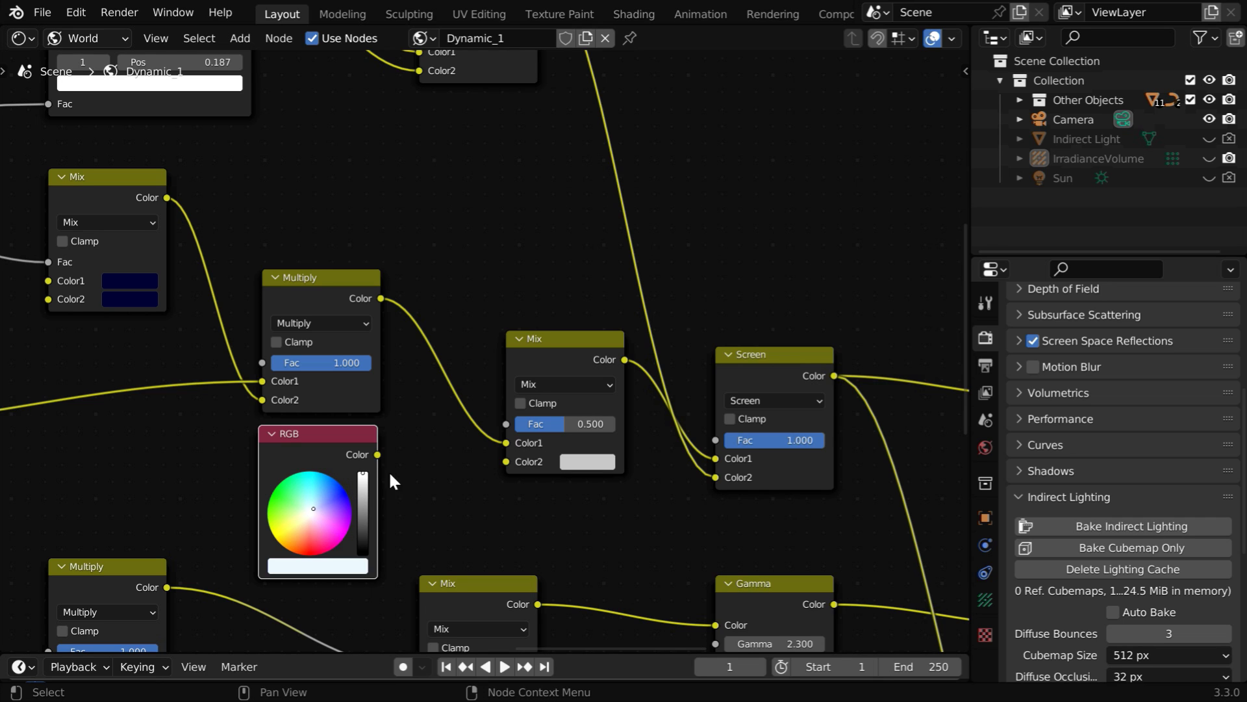
Connect the RGB node's Color output to the Mix node's Color2 input.
left_click_drag(377, 455, 507, 466)
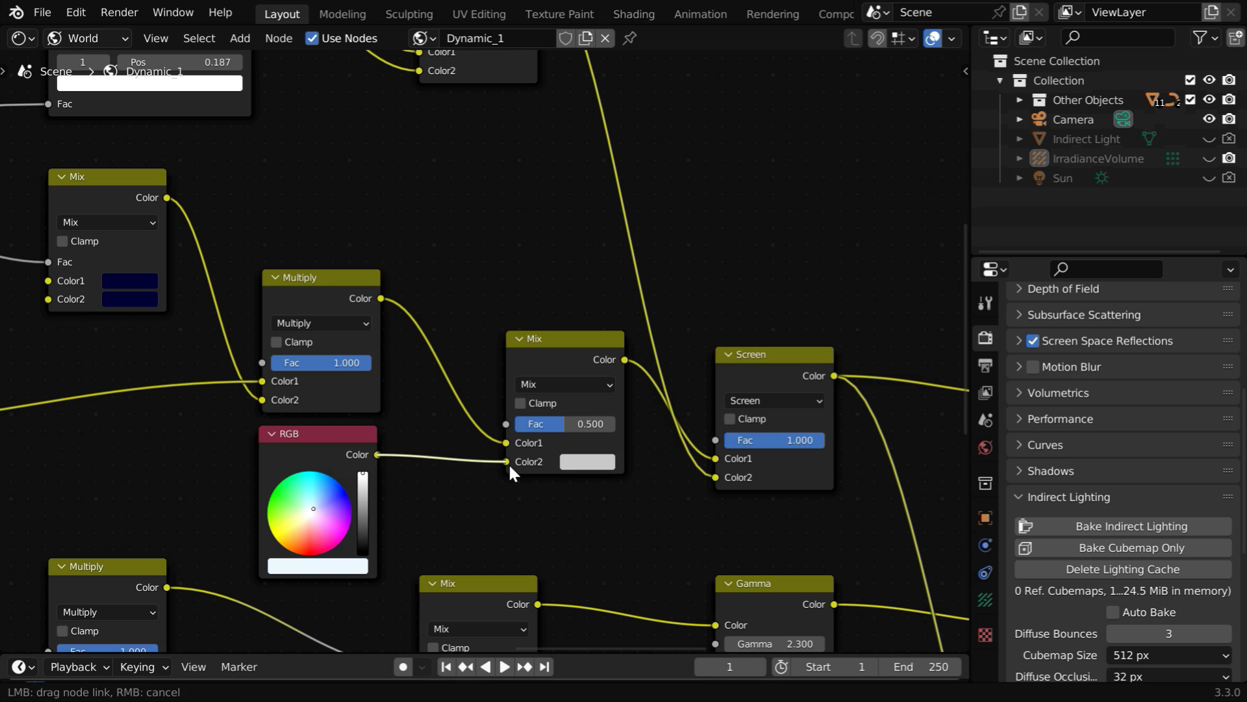
left_click_drag(509, 463, 509, 462)
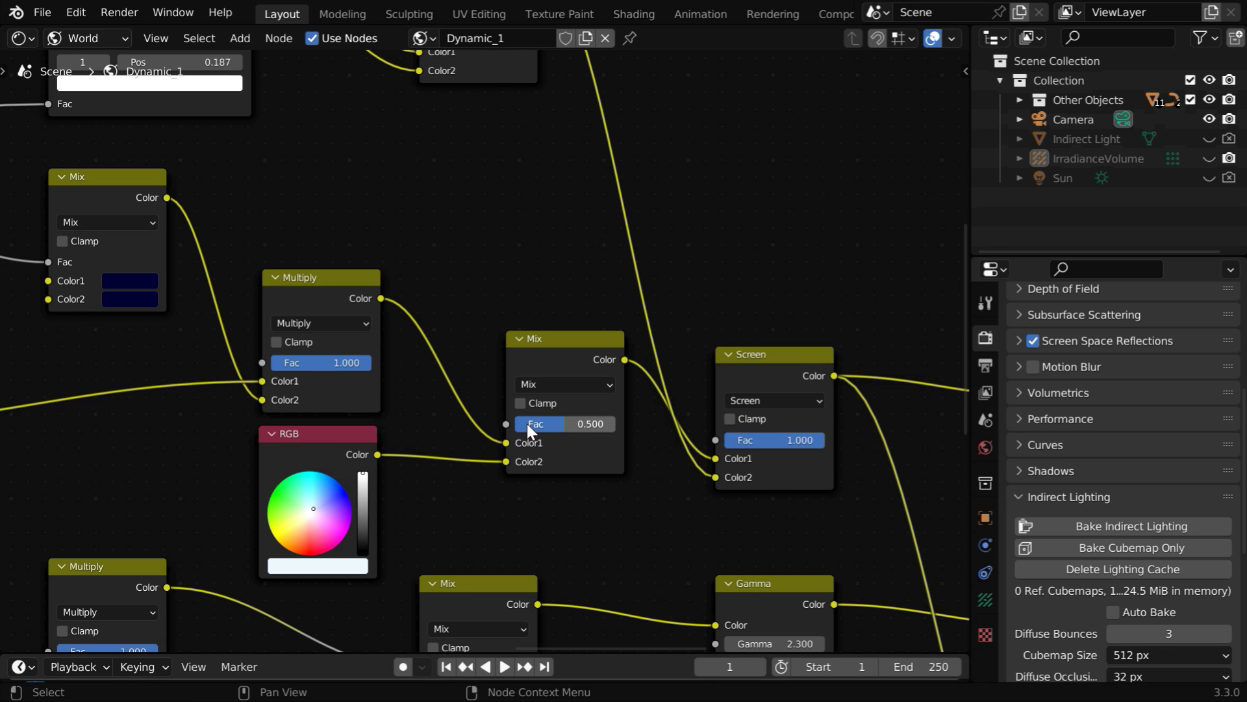
middle_click_drag(666, 408, 617, 507)
Switch to the F World tree and box-select its Voronoi, Map Range, Add, Multiply and Noise nodes.
left_click(985, 447)
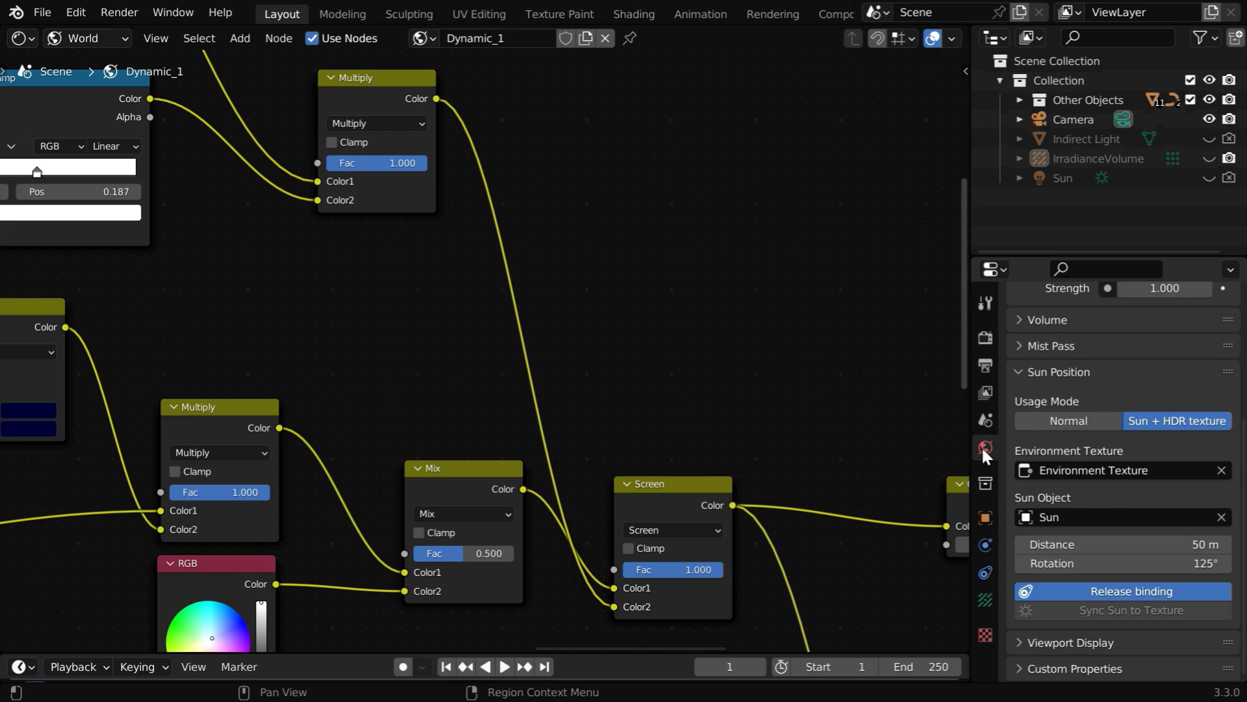
scroll(1051, 416, "up", 6)
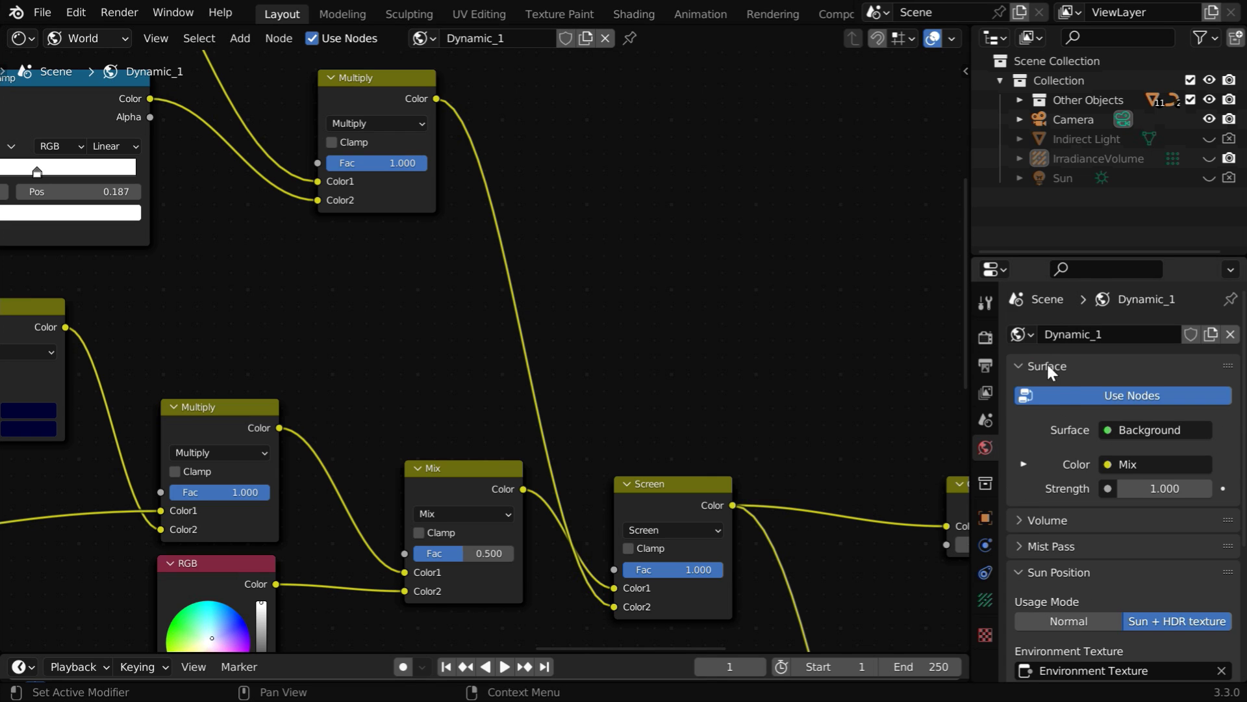
left_click(1027, 333)
left_click(879, 383)
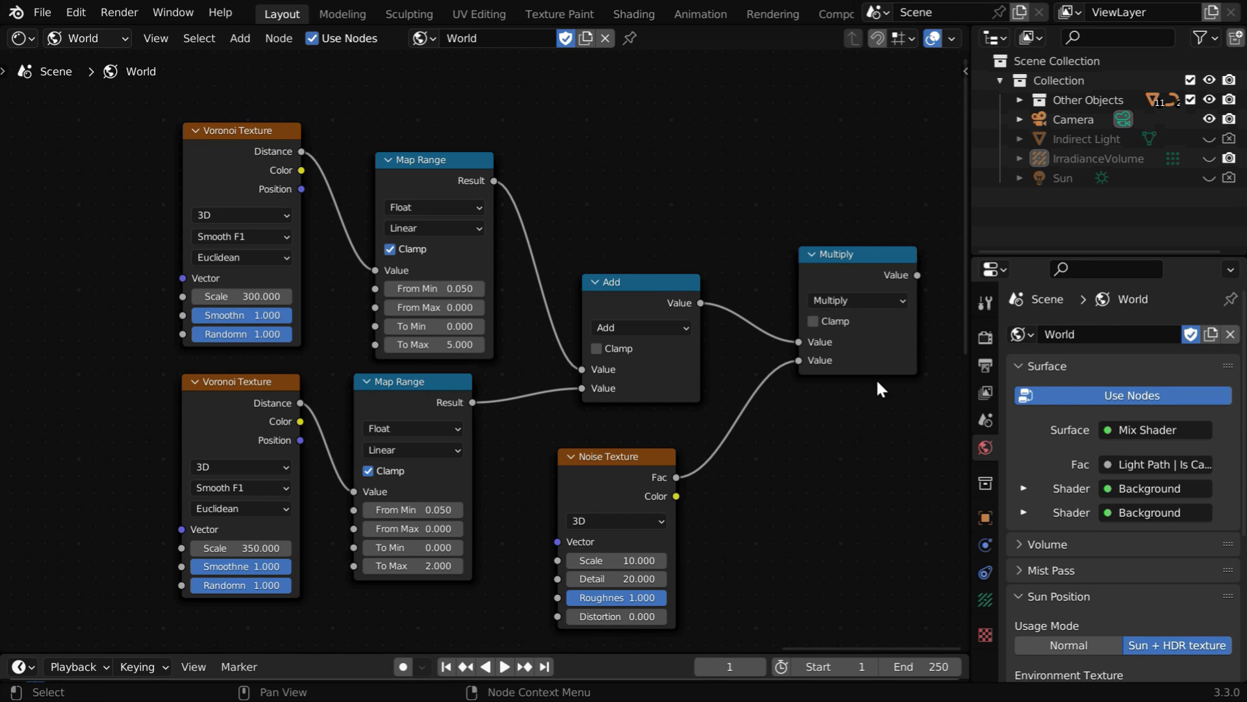
middle_click_drag(813, 442, 757, 442)
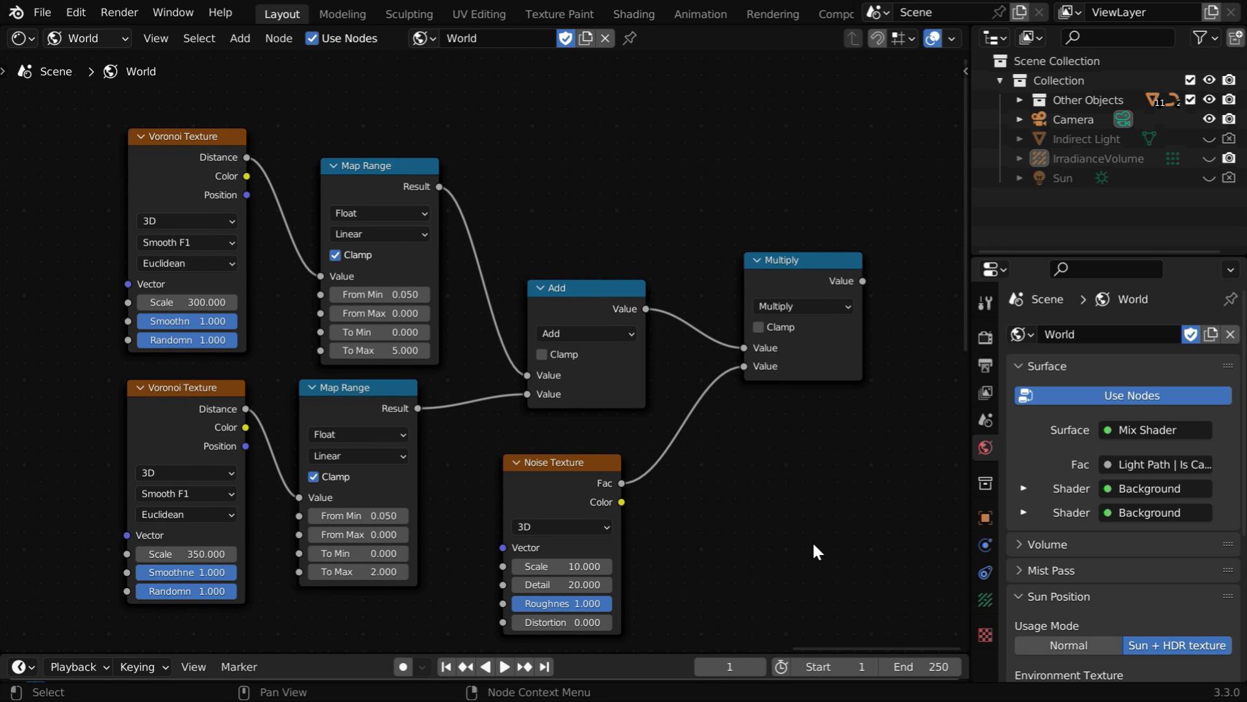
mouse_move(813, 540)
middle_mouse_down("ctrl")
mouse_move(820, 527)
mouse_move(808, 529)
middle_mouse_up("ctrl")
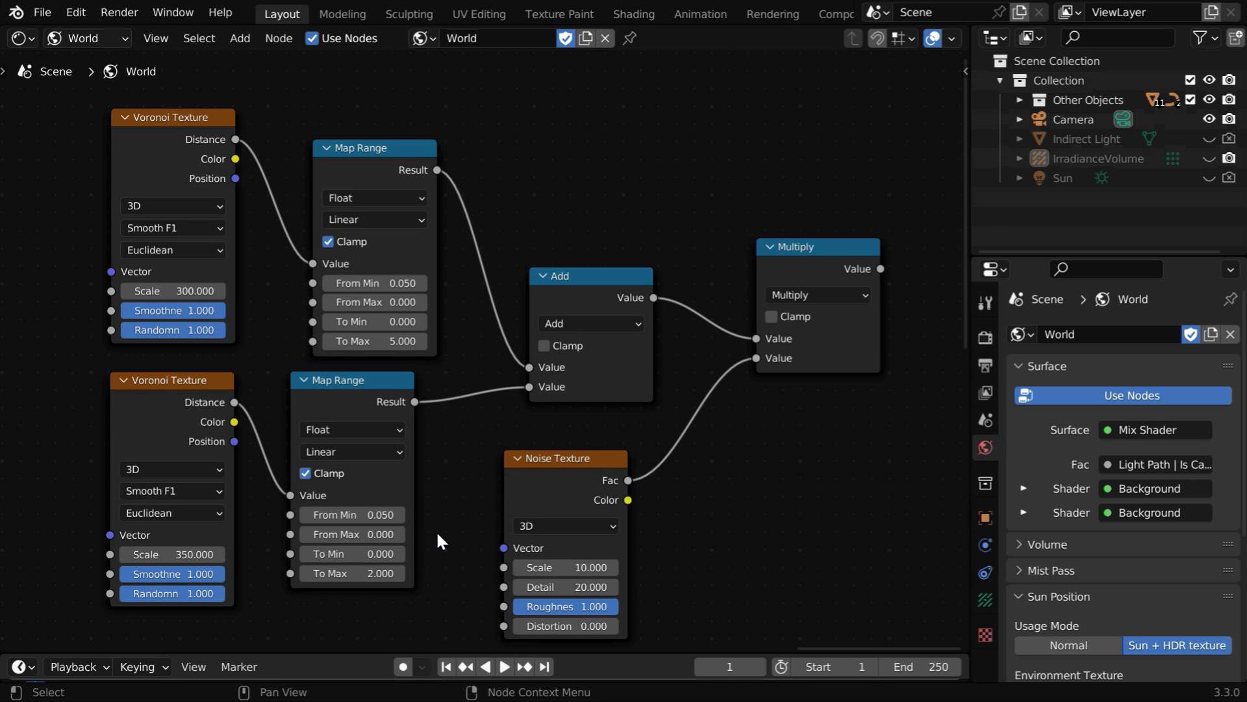
left_click_drag(63, 160, 860, 554)
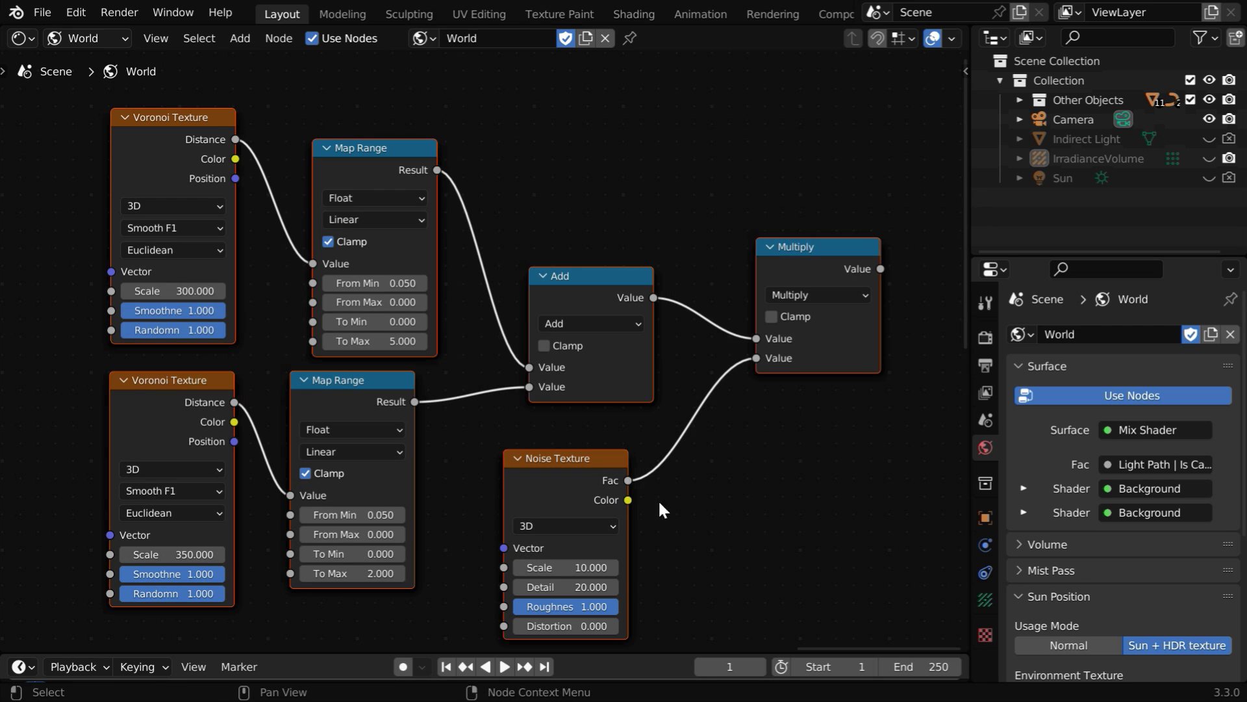
Group the selected star nodes and link the Multiply Value to the Group Output.
left_click(283, 37)
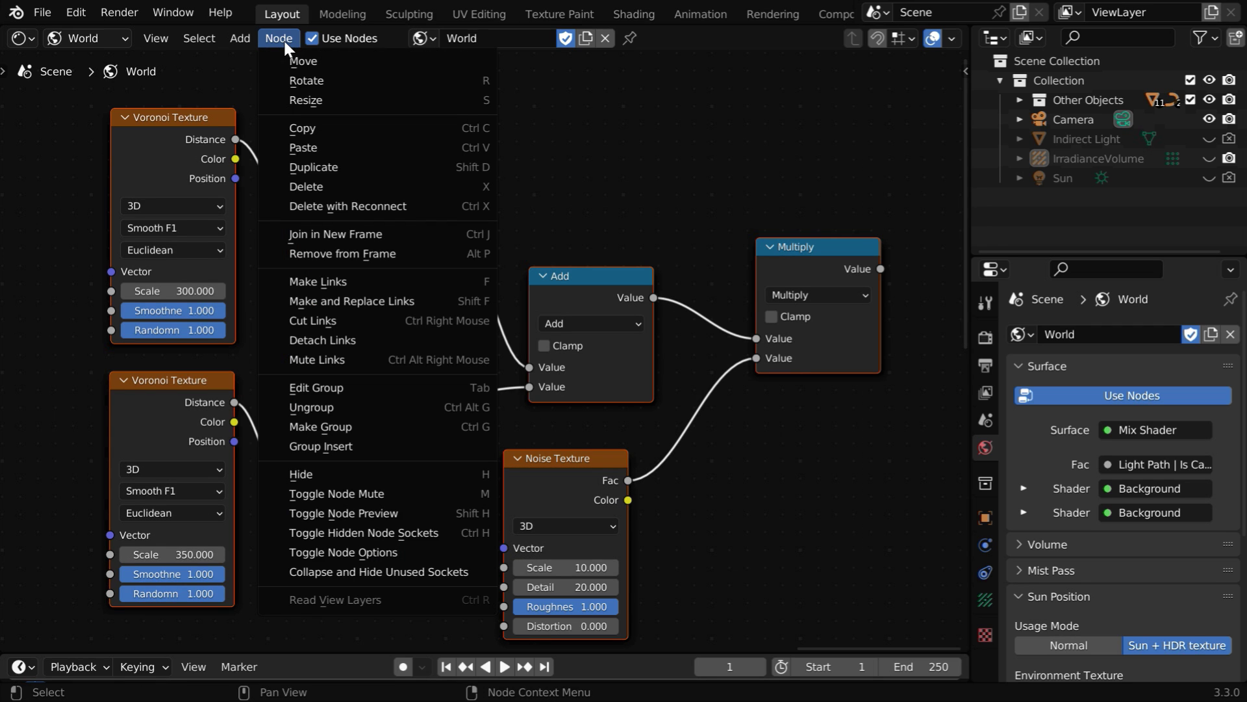
left_click(346, 427)
middle_click_drag(835, 469, 507, 466)
scroll(669, 439, "up", 1)
left_click(682, 457)
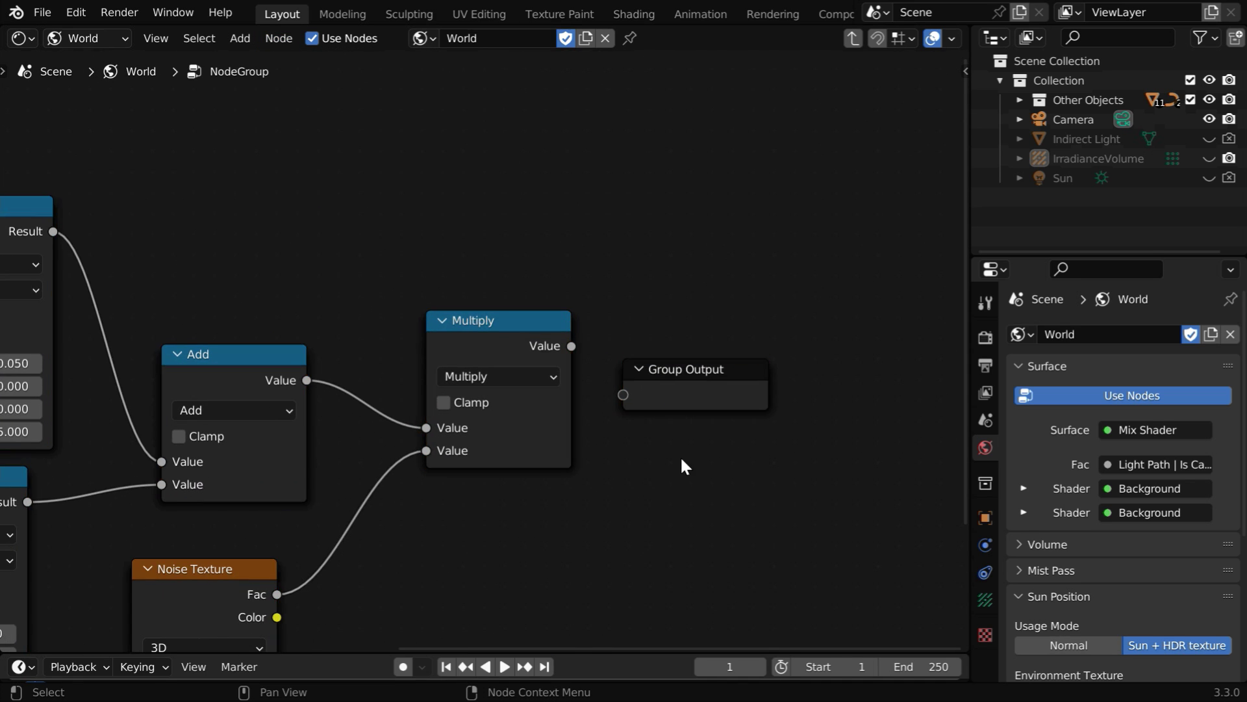
left_click_drag(571, 346, 587, 356)
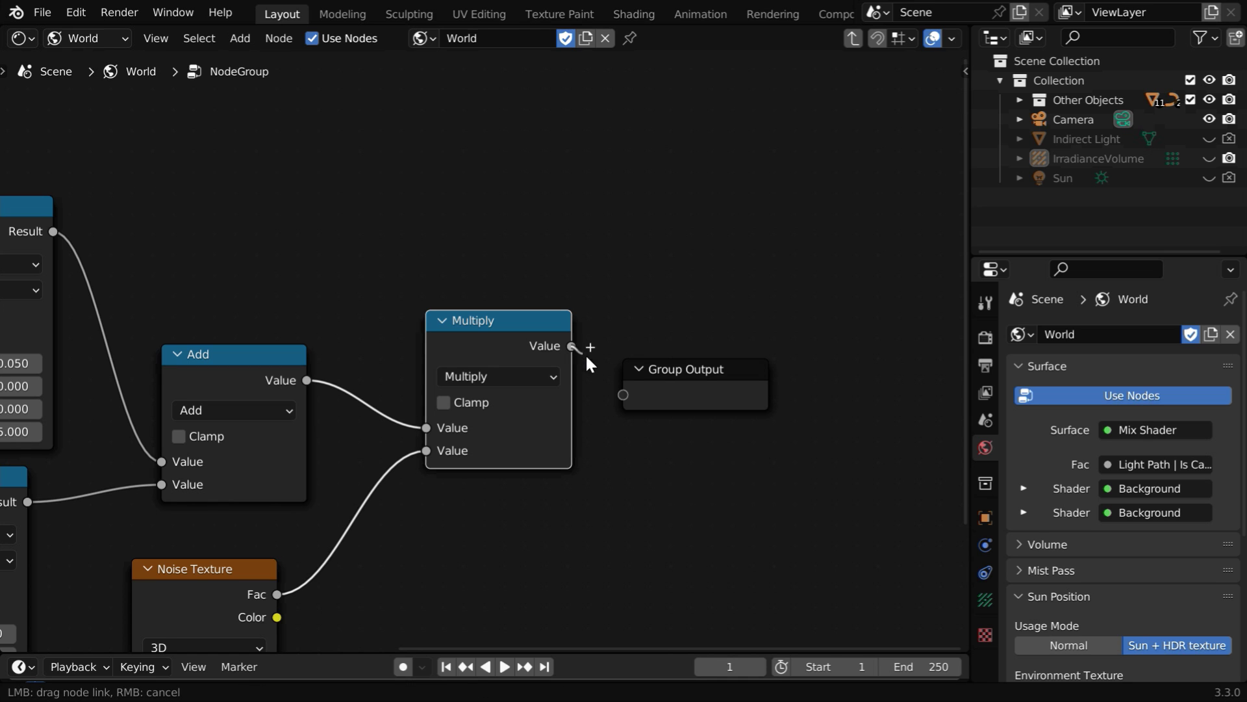
left_click_drag(631, 399, 631, 399)
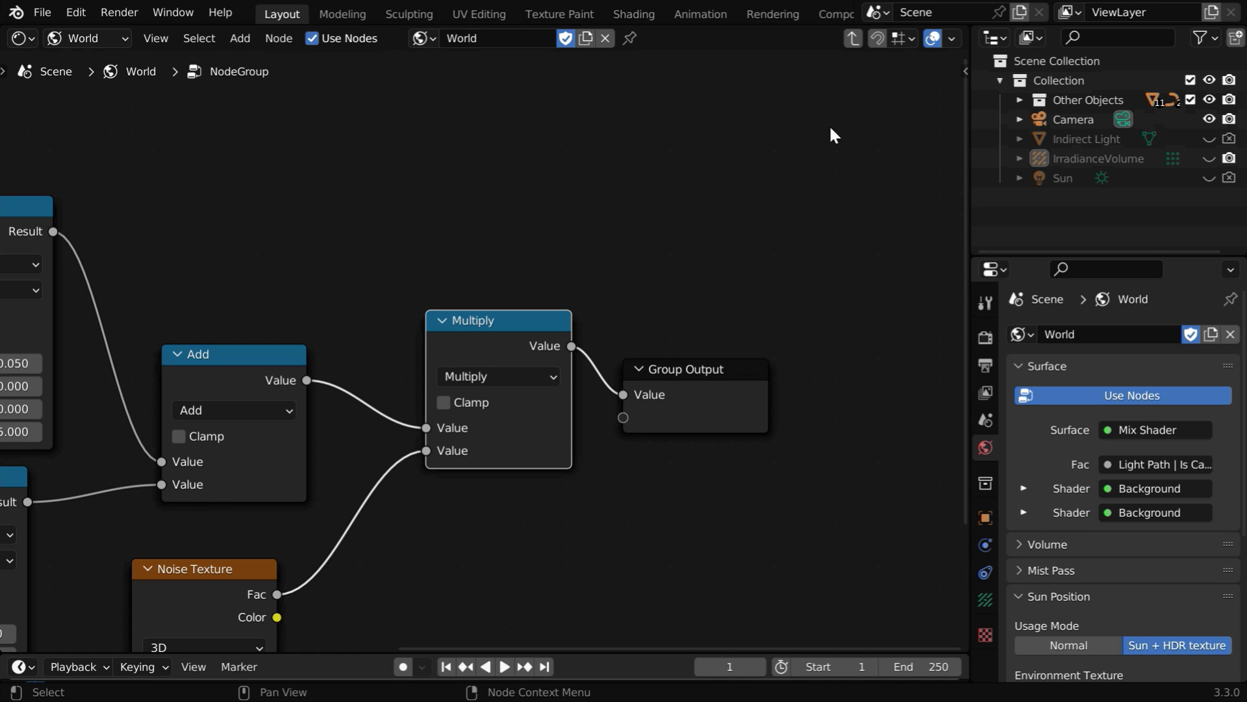
Exit the group and rename it 'Star Factor'.
left_click(853, 37)
scroll(544, 395, "up", 1)
left_click(504, 331)
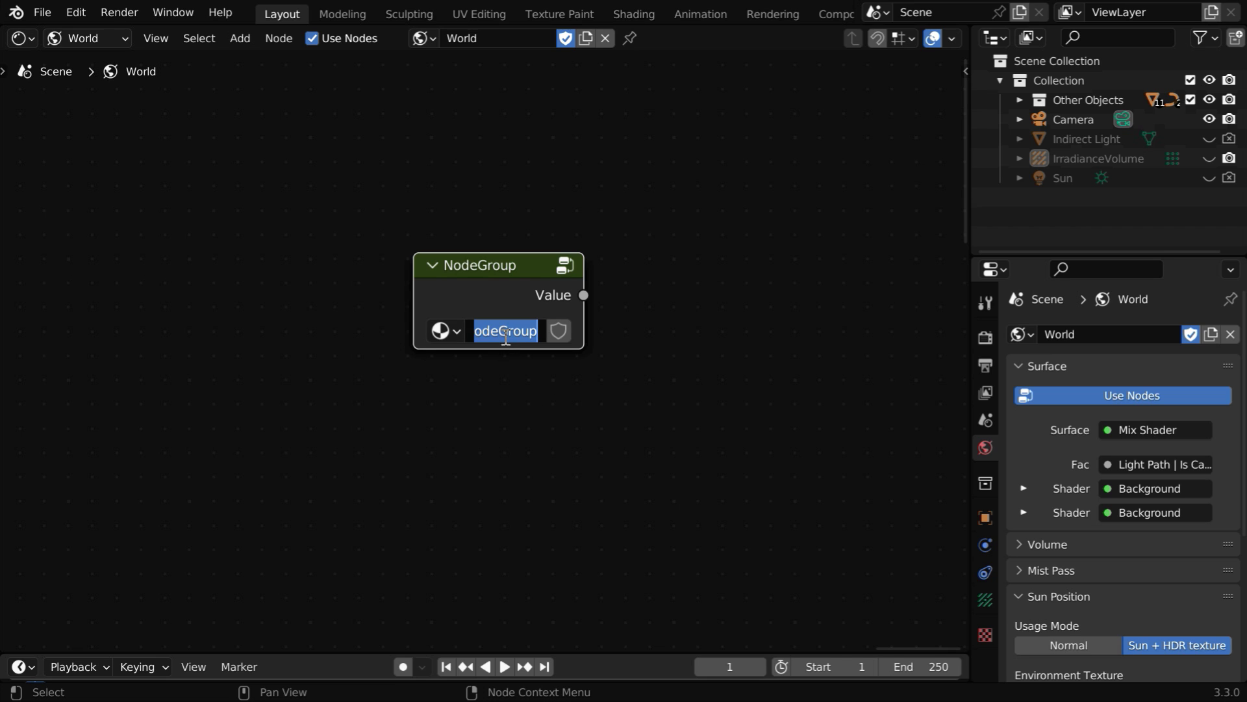
type("Star")
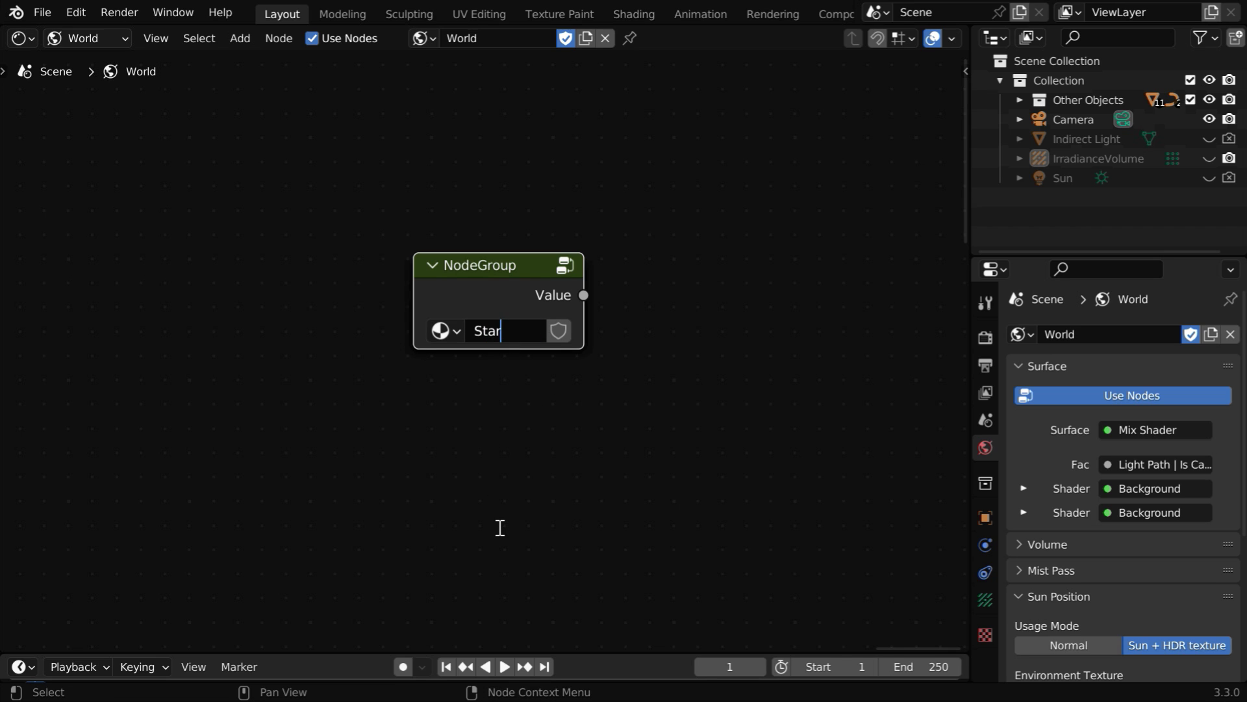
type(" Factor")
key("Return")
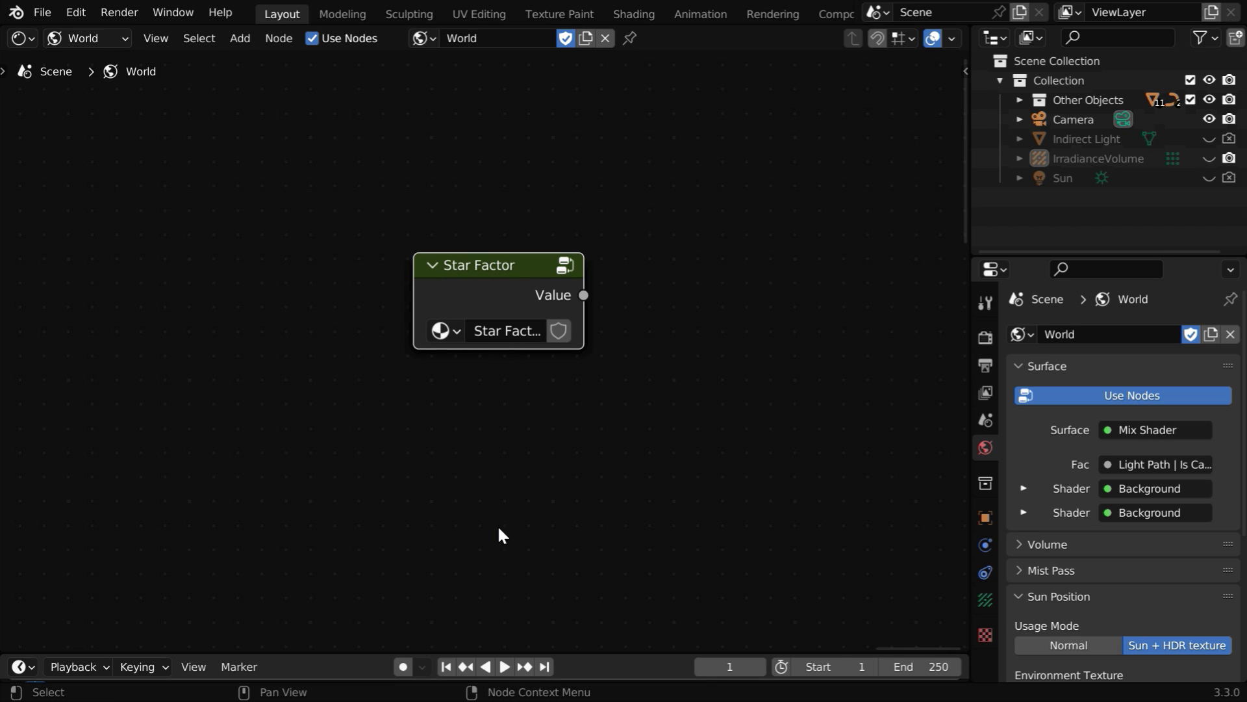
Switch the world back to Dynamic_1 and centre the view on its Mix nodes.
left_click(1029, 335)
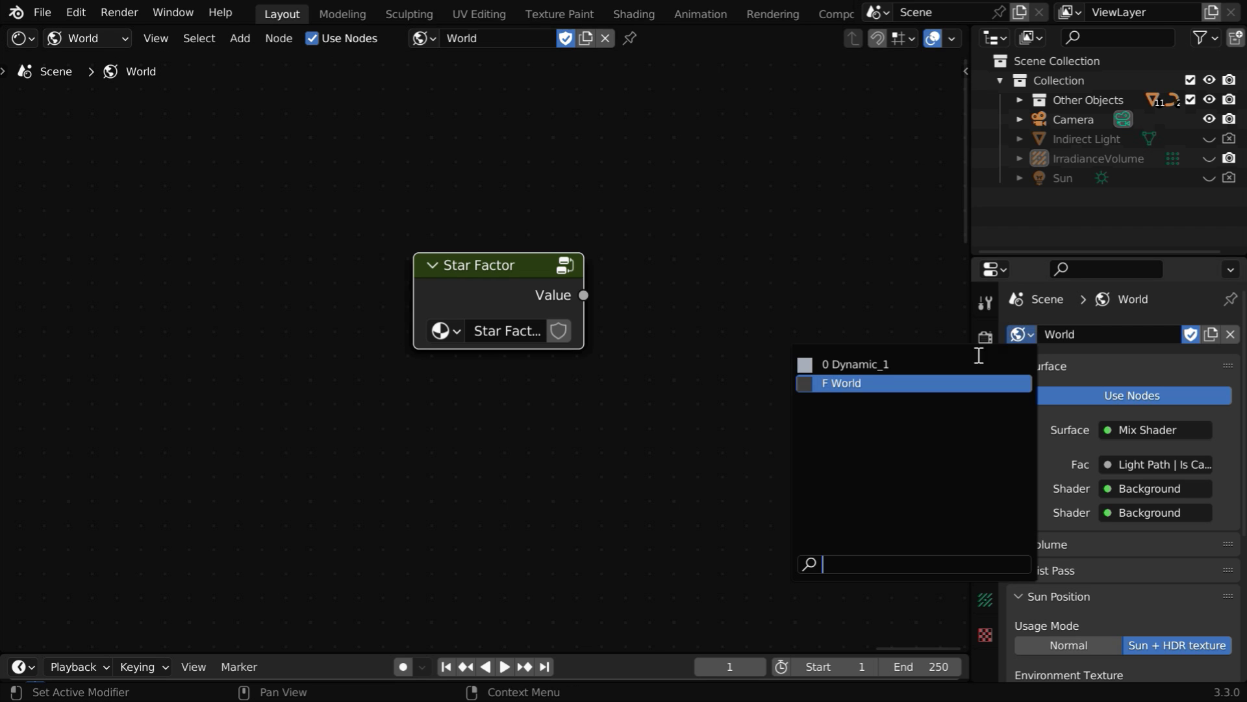
left_click(899, 364)
scroll(899, 368, "down", 1)
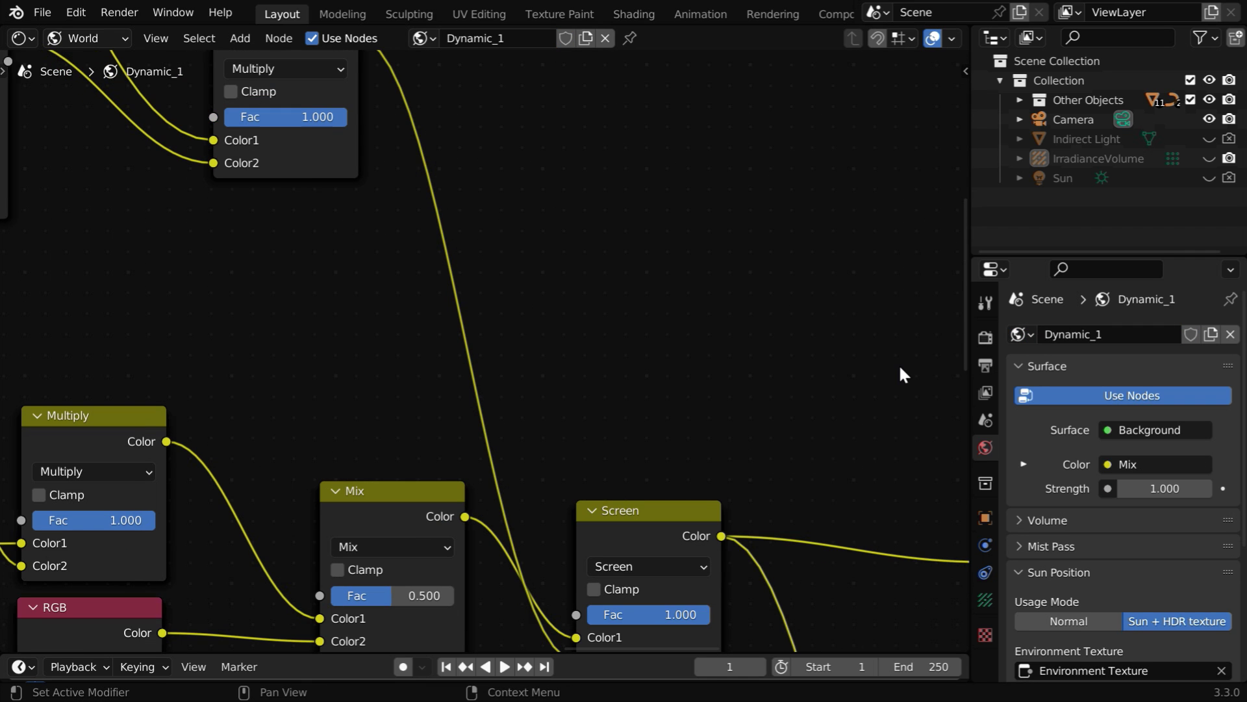
middle_click_drag(590, 467, 663, 342)
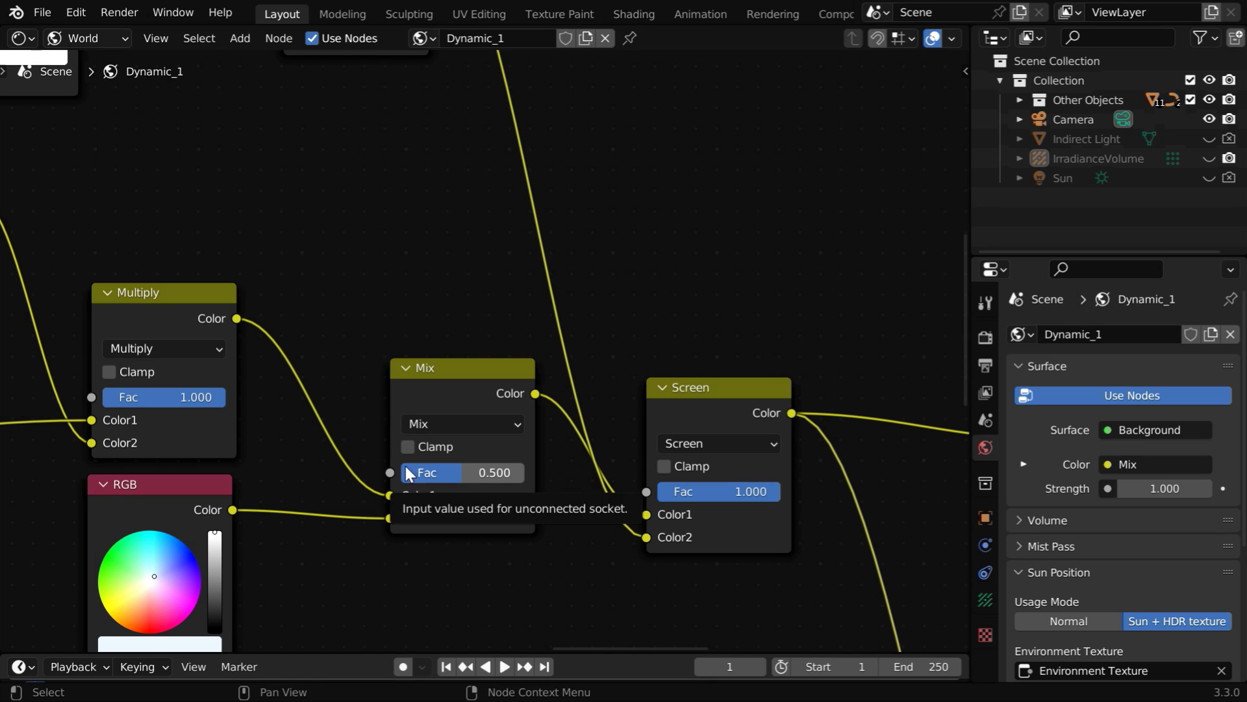
Add a Star Factor group node feeding the Mix node's Fac, then return to the 3D Viewport.
left_click(239, 39)
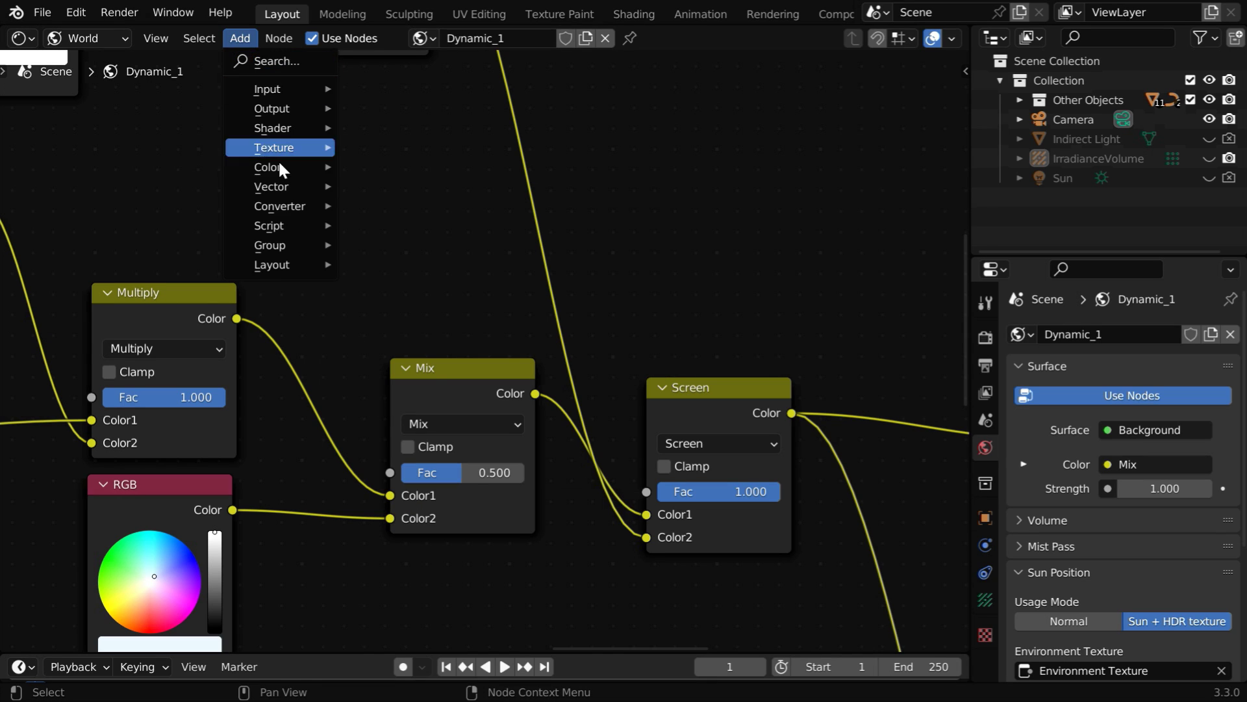
mouse_move(298, 244)
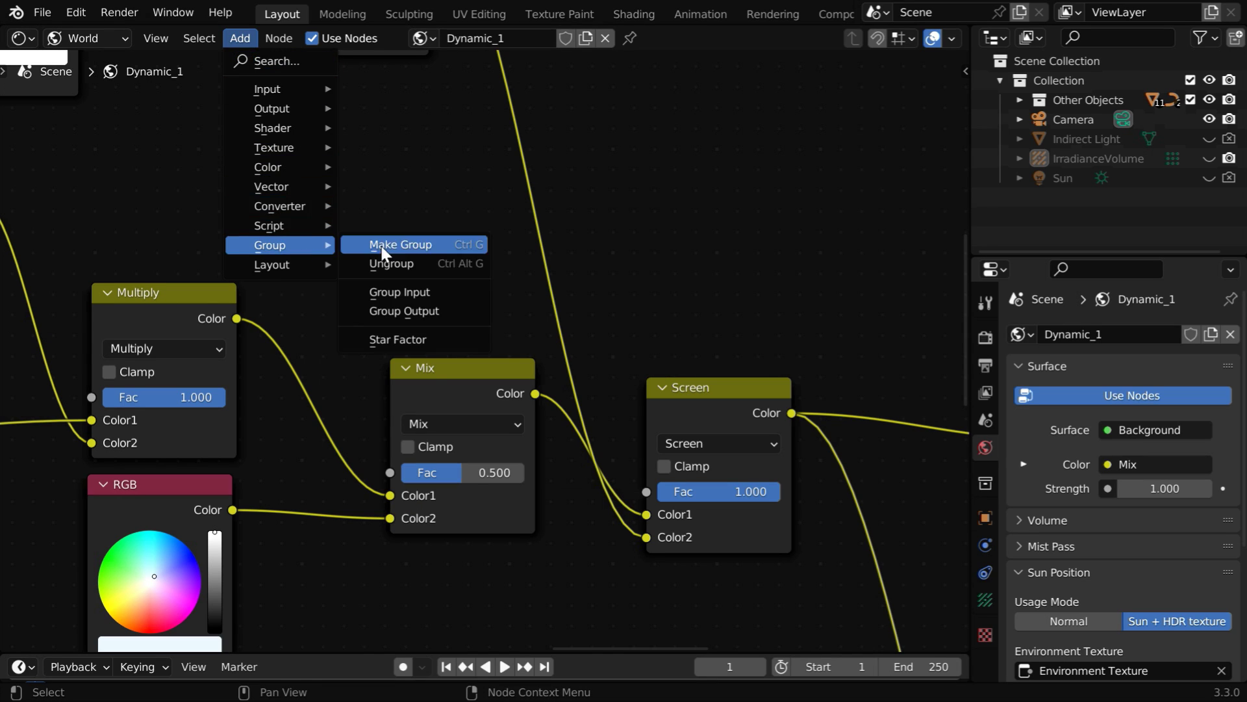
left_click(423, 339)
left_click(109, 160)
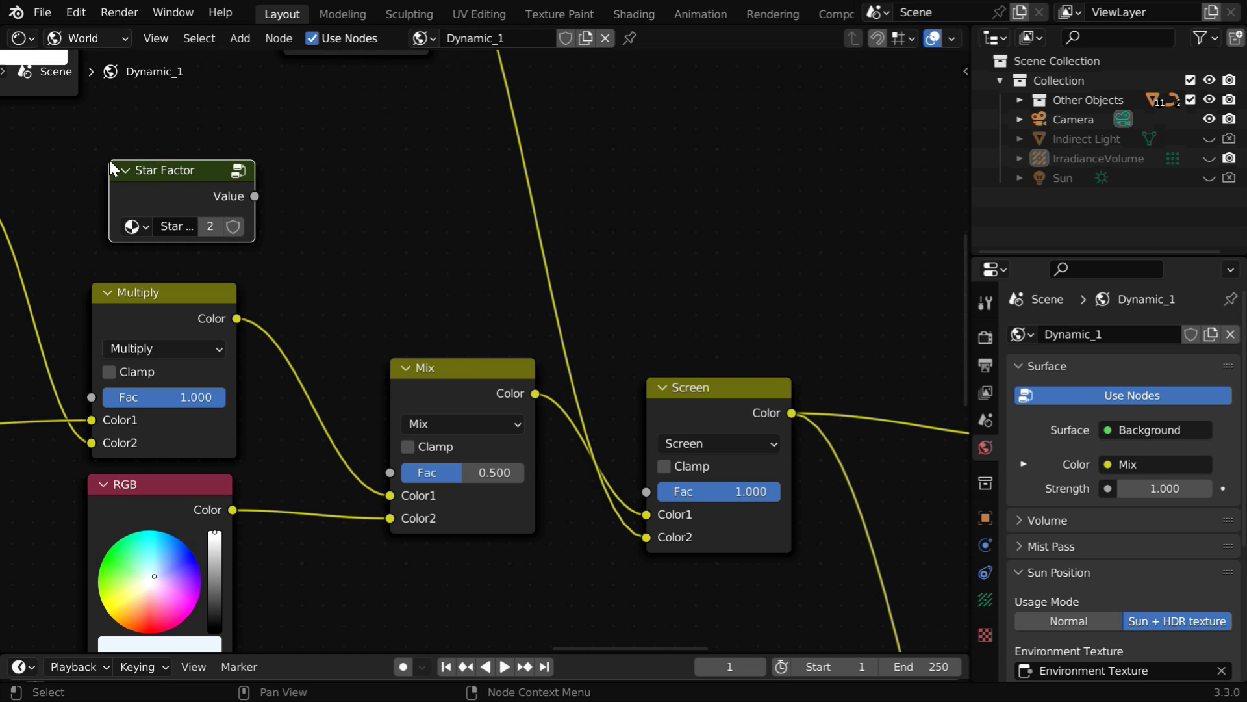
left_click_drag(254, 196, 395, 468)
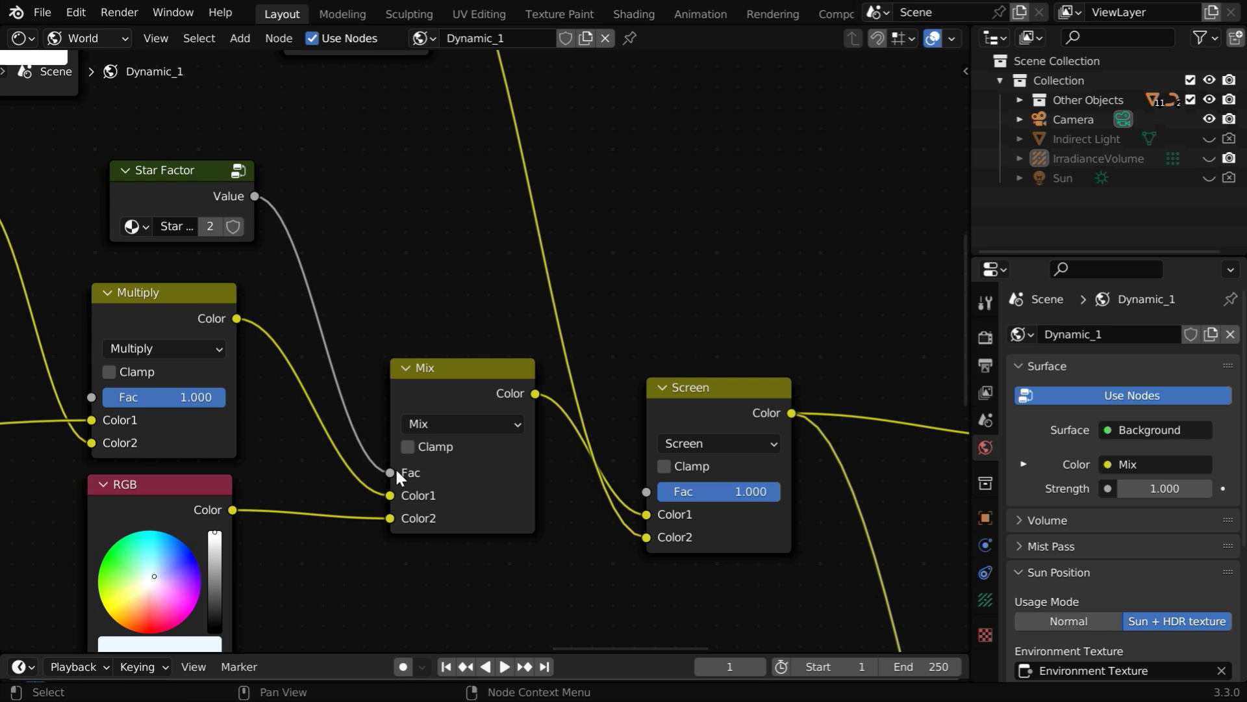
left_click(23, 37)
left_click(44, 89)
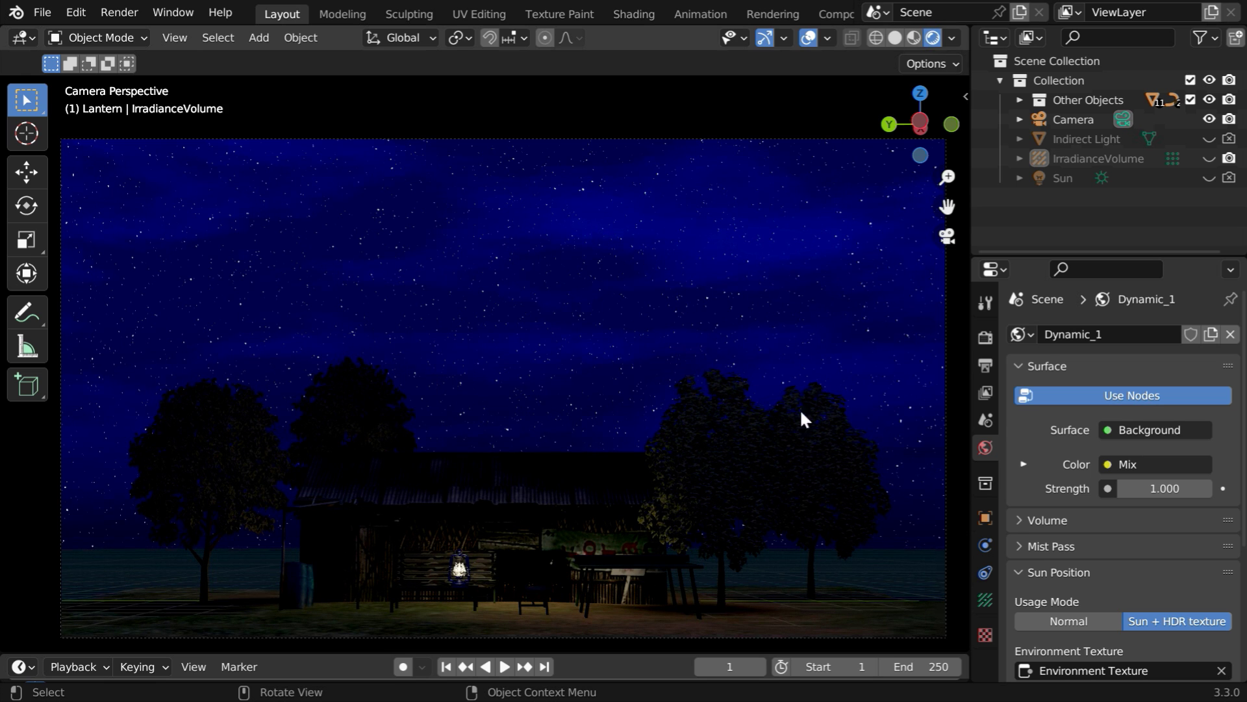
Orbit and zoom around the hut and trees, then view the scene through its camera.
key("KP_0")
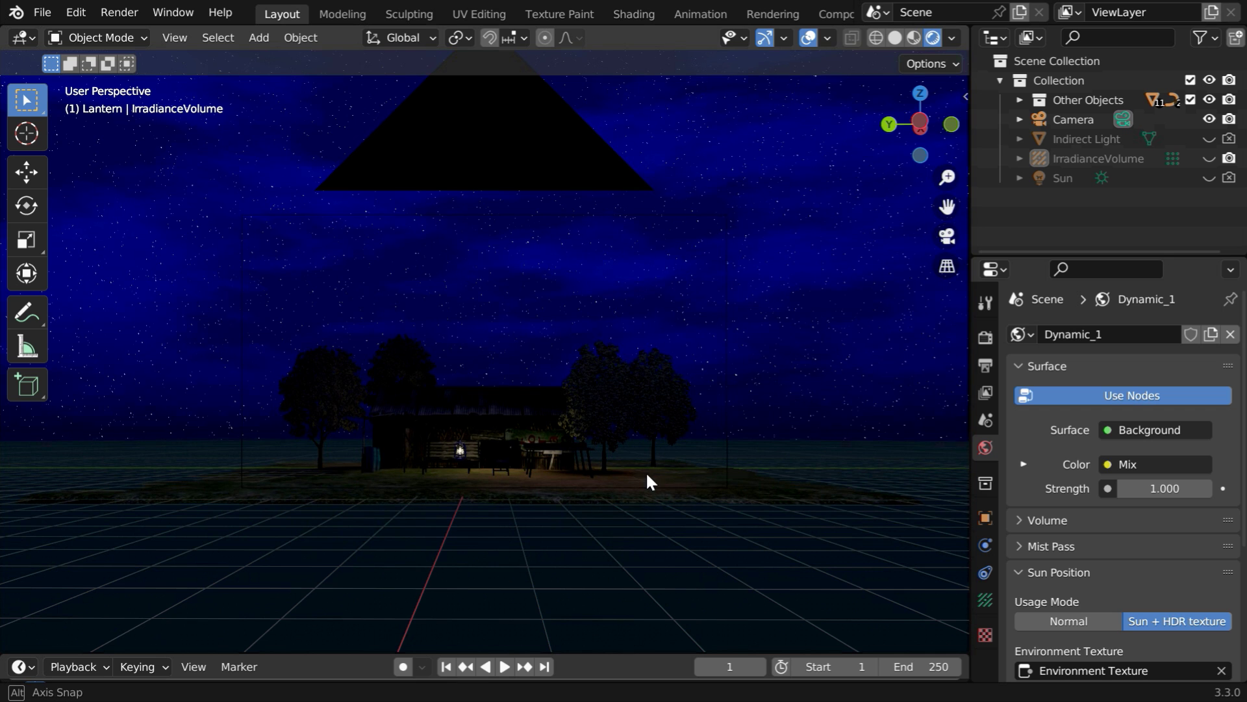
middle_click_drag(648, 474, 674, 484)
scroll(680, 471, "up", 4)
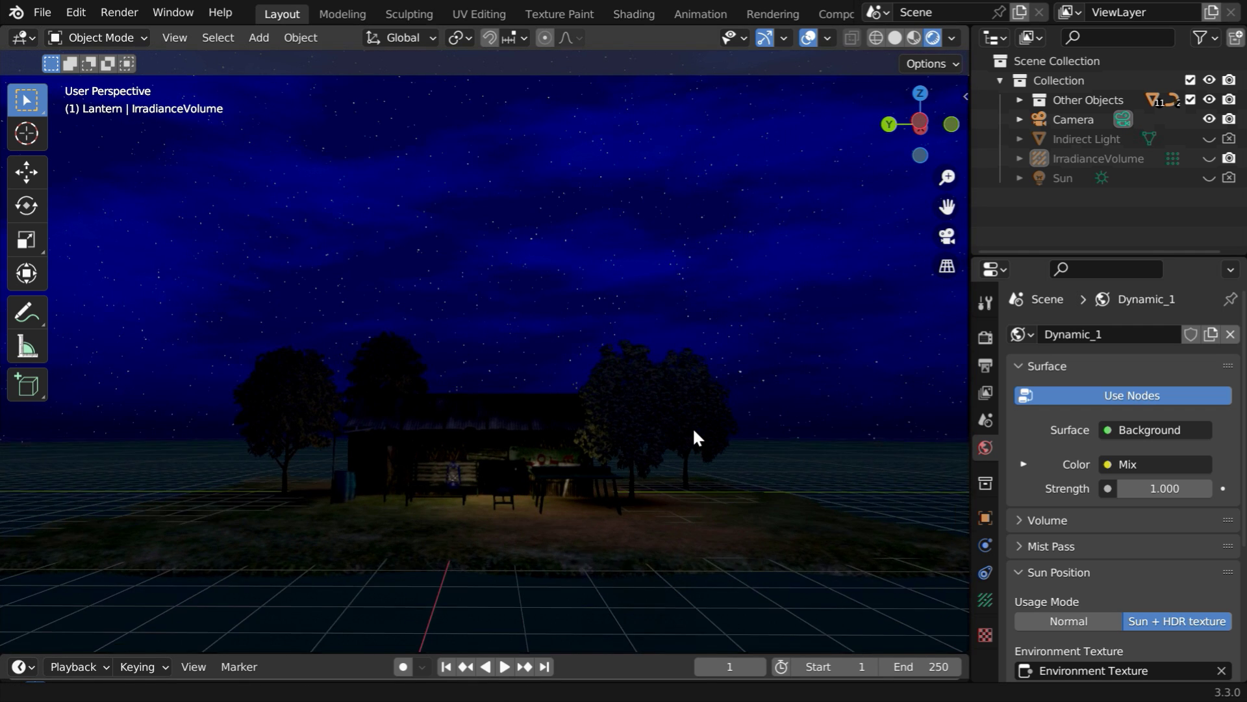
scroll(695, 422, "up", 4)
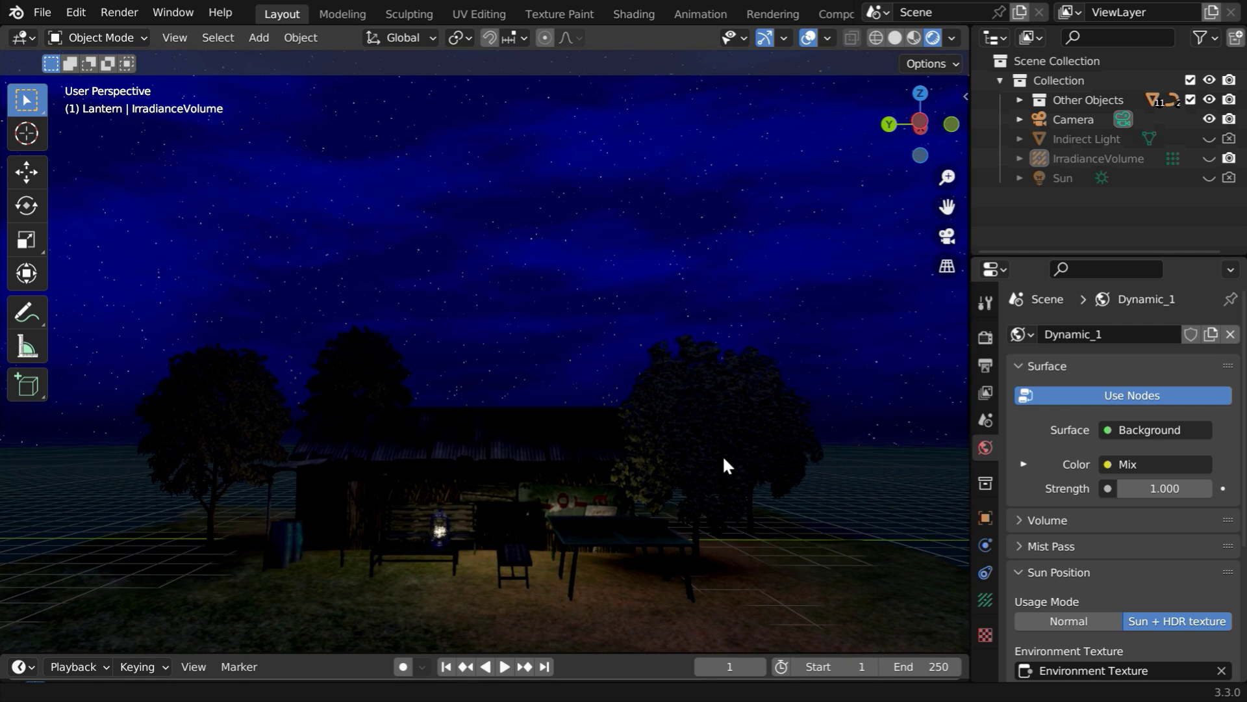
middle_click_drag(723, 467, 788, 471)
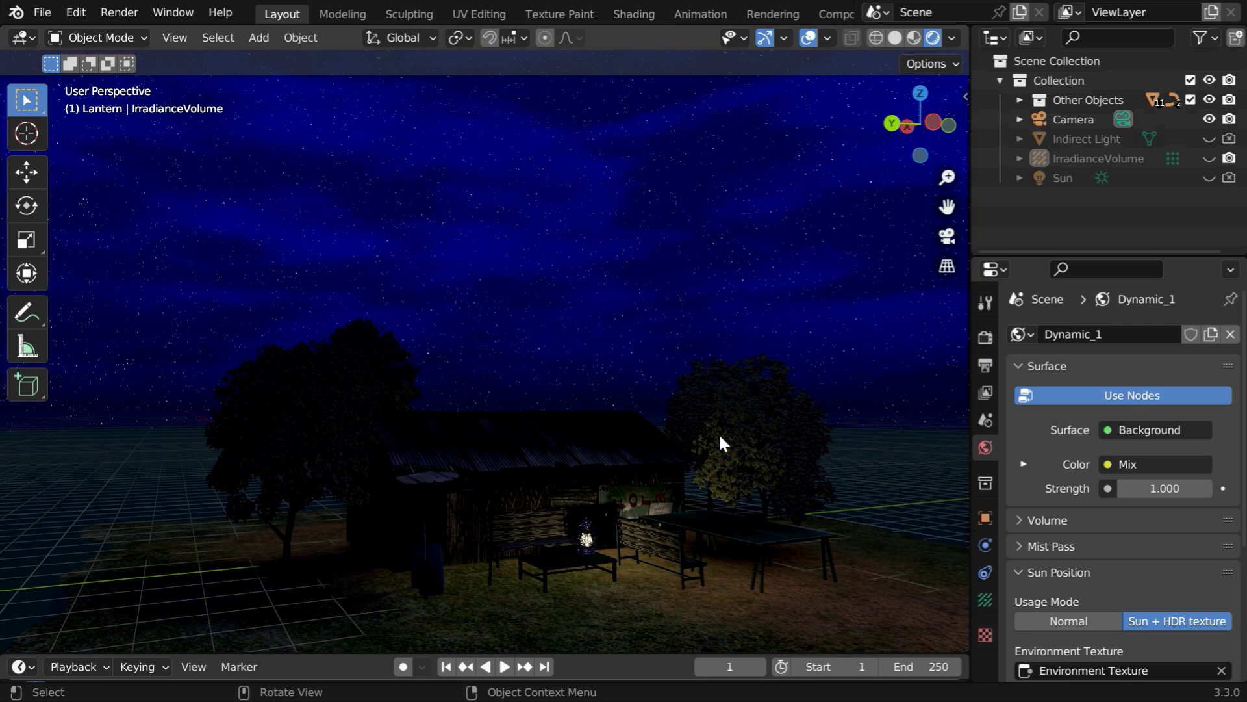
middle_click_drag(704, 442, 757, 410)
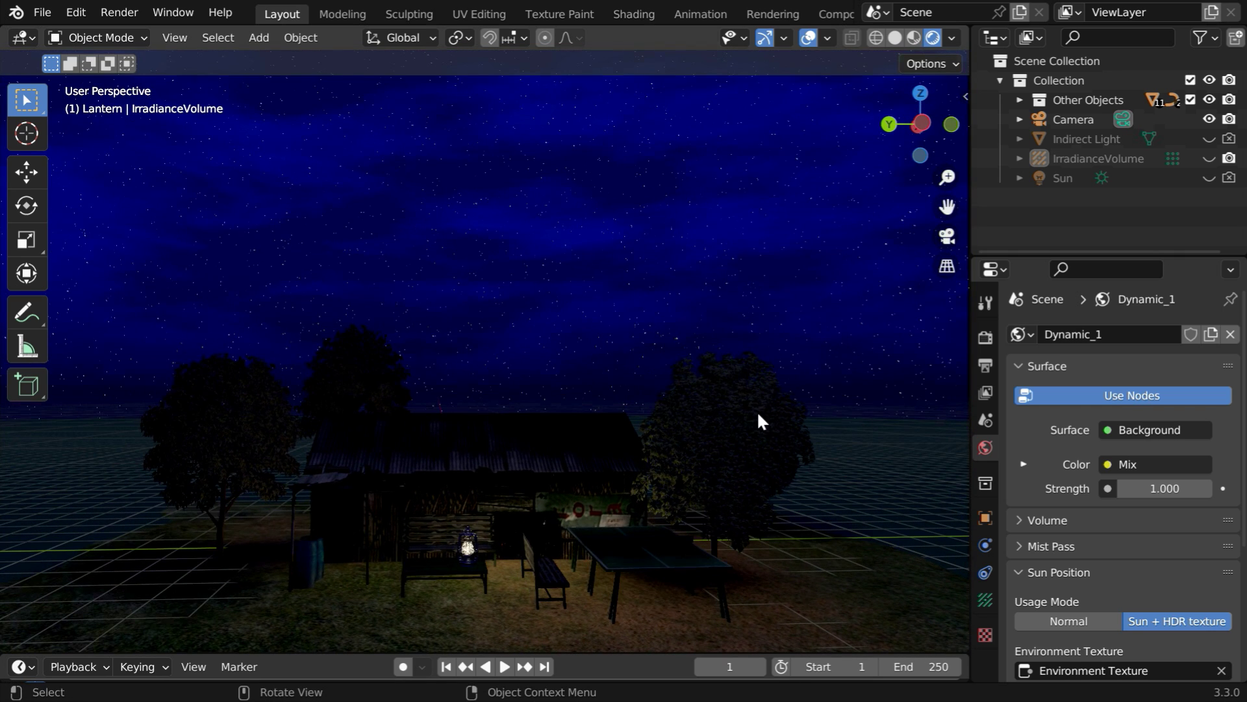
left_click(952, 238)
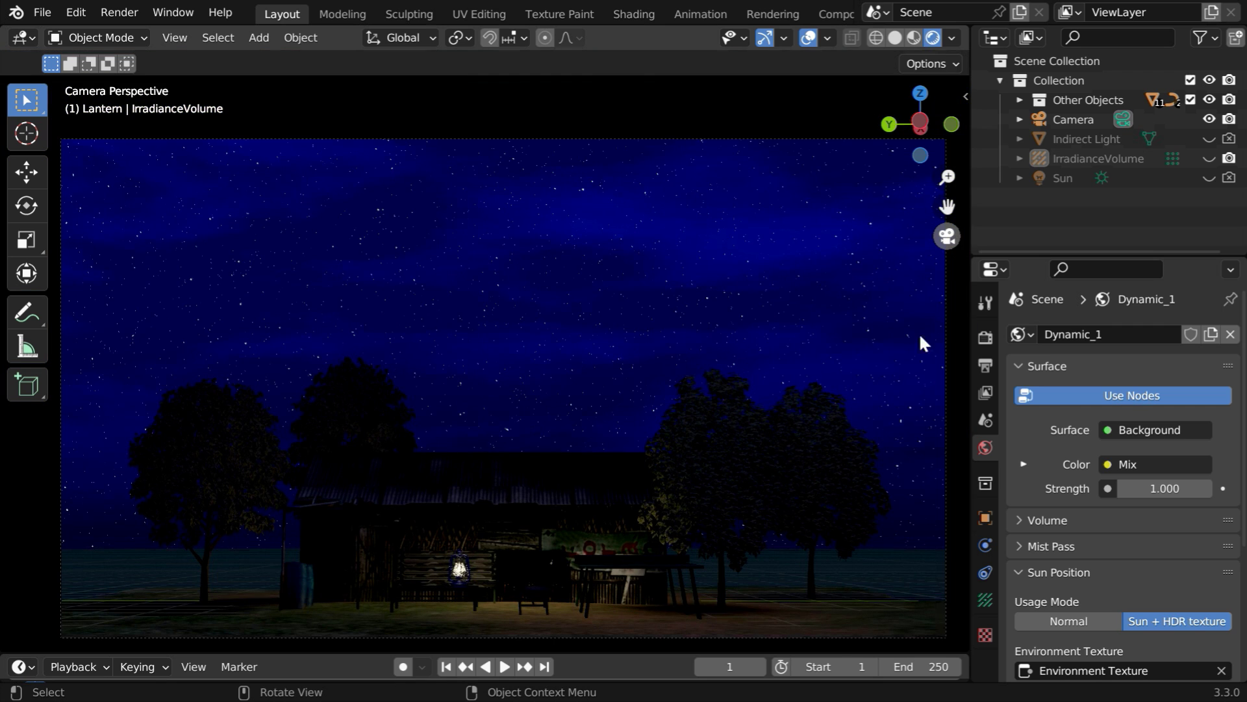
In the Dynamic sky panel, desaturate the cloud colour to pale grey, about 0.053 saturation.
key("n")
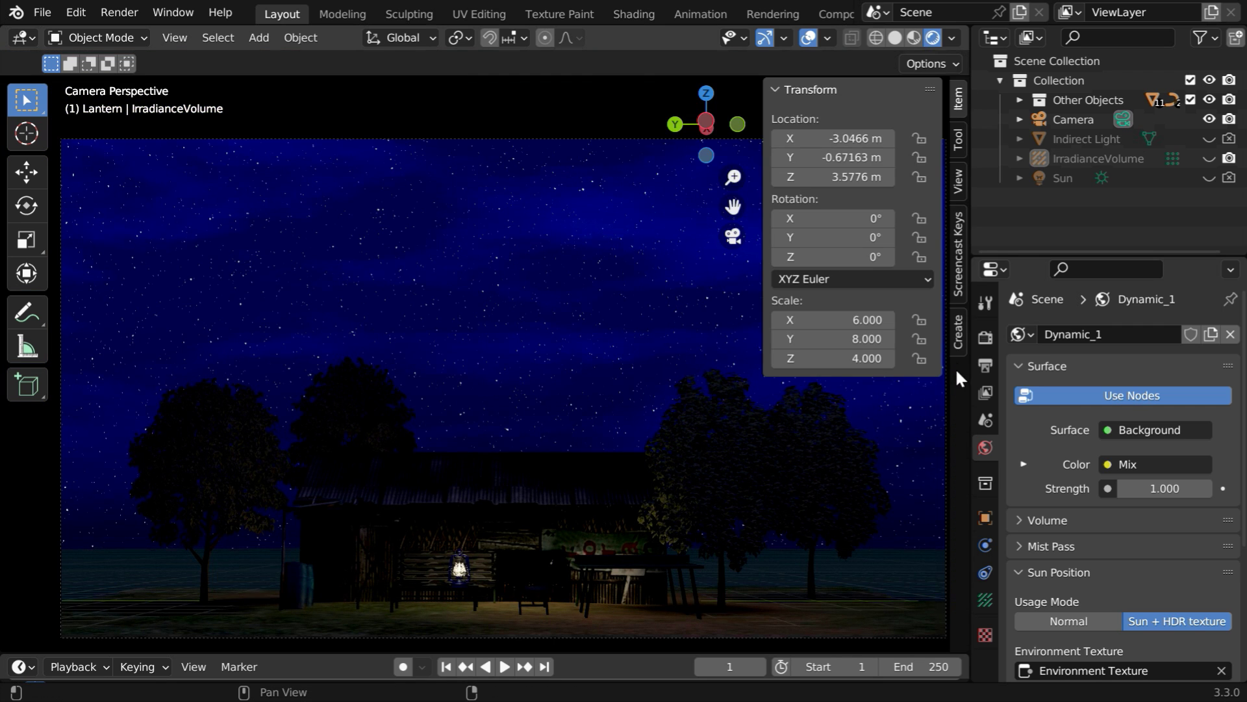
left_click(956, 347)
left_click(775, 90)
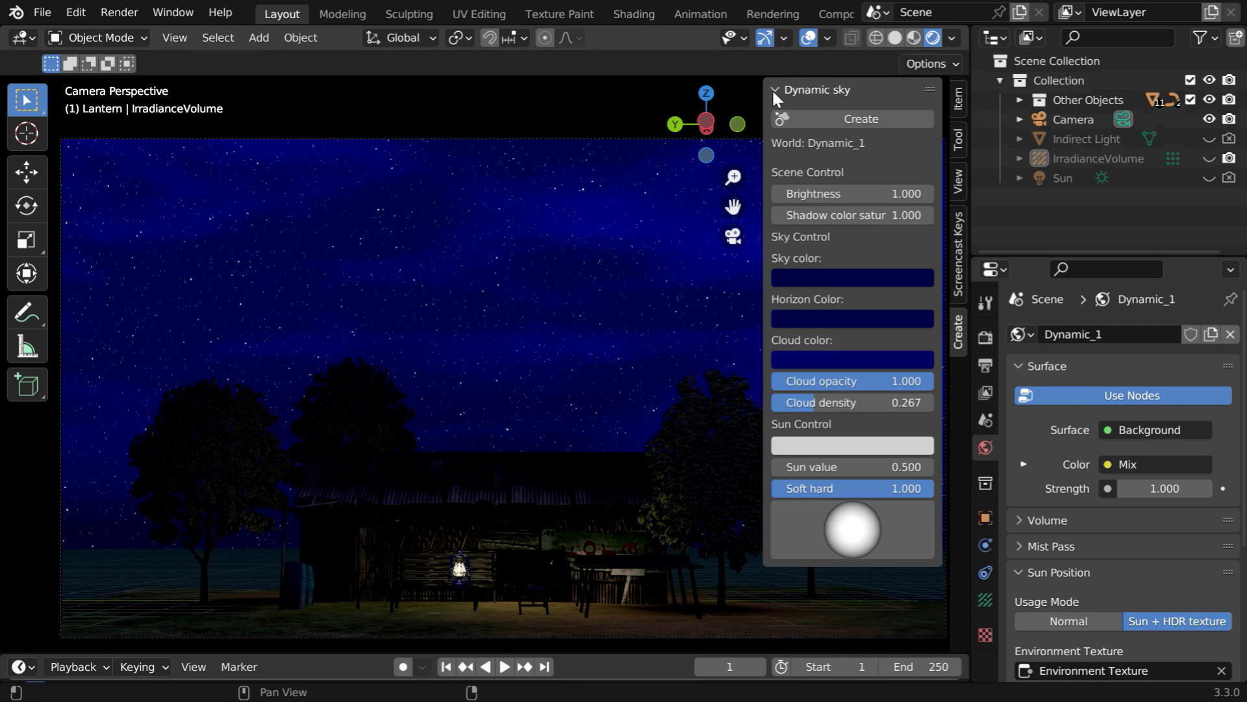
left_click(856, 361)
mouse_move(845, 291)
left_mouse_down()
mouse_move(787, 291)
mouse_move(855, 310)
left_mouse_up()
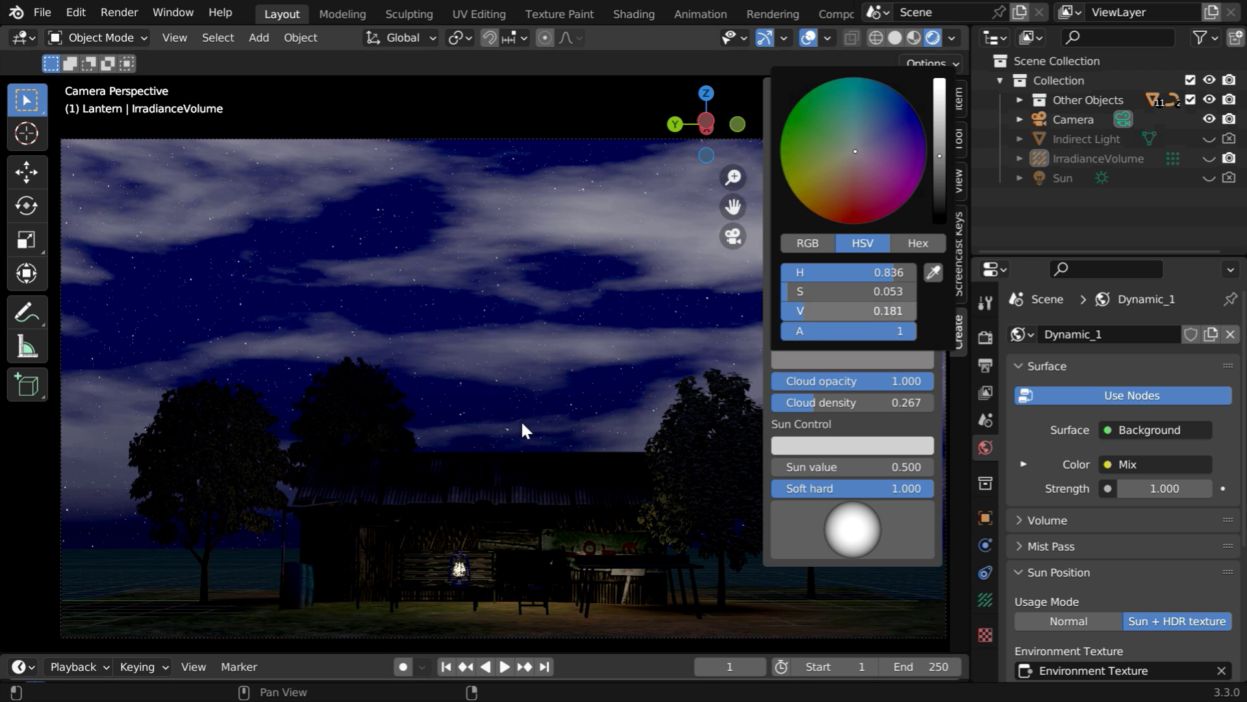
key("n")
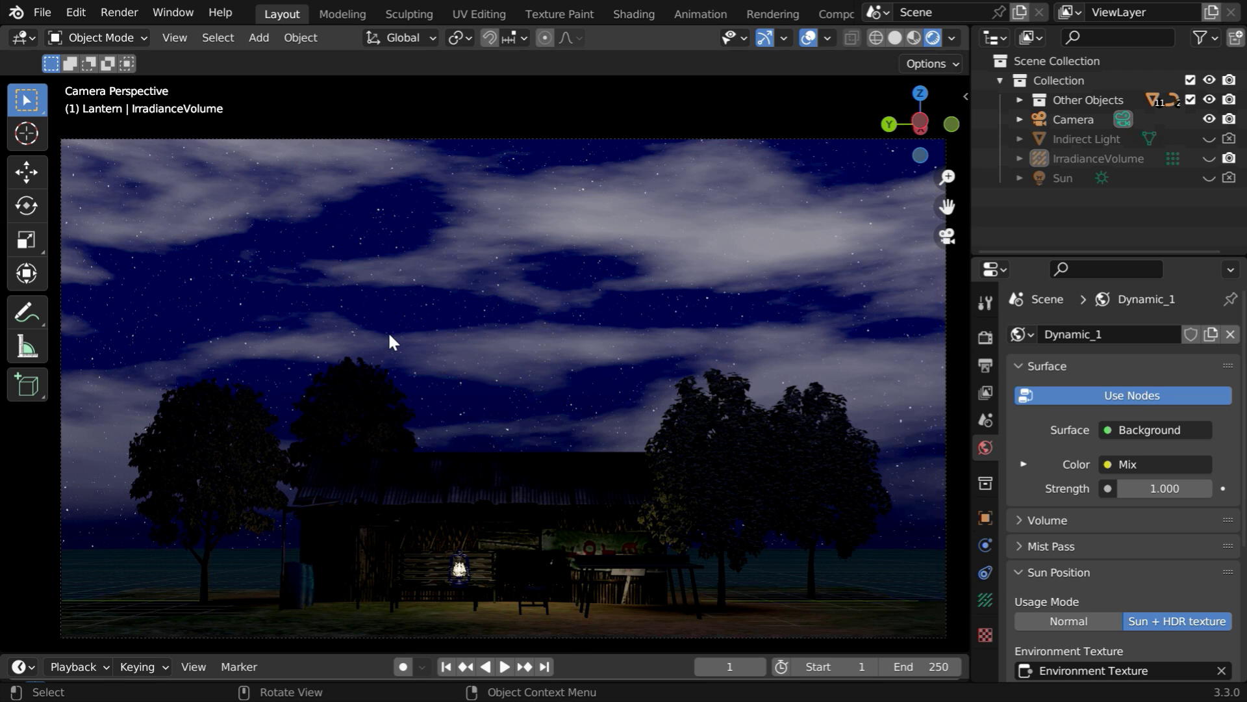
Switch the area to the Shader Editor showing the world's node graph.
left_click(25, 38)
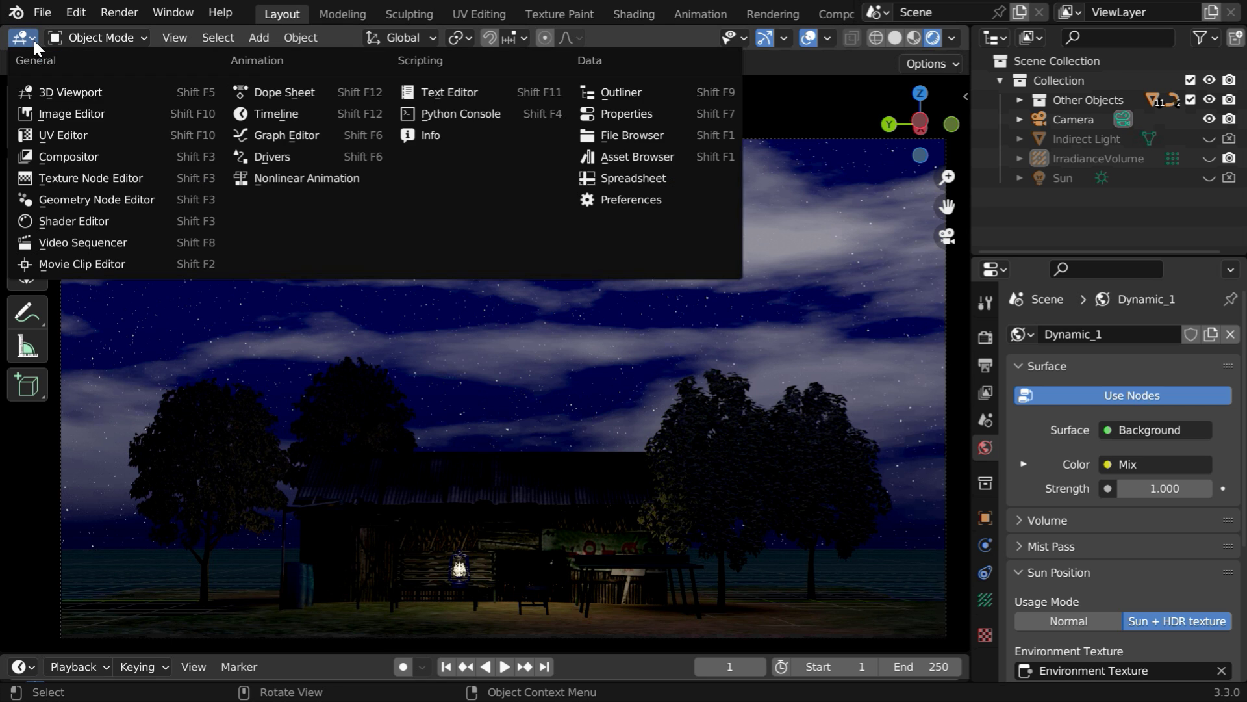
left_click(68, 219)
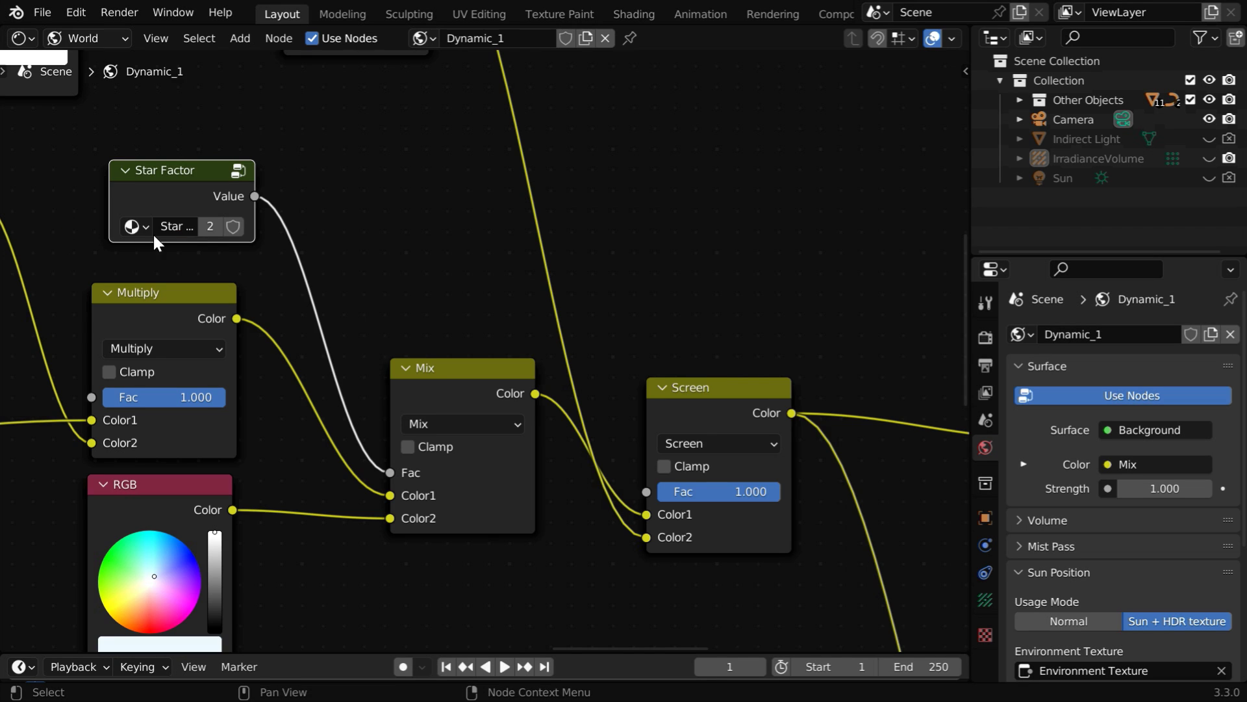
scroll(360, 327, "down", 1)
scroll(360, 326, "down", 1)
middle_click_drag(360, 326, 267, 390)
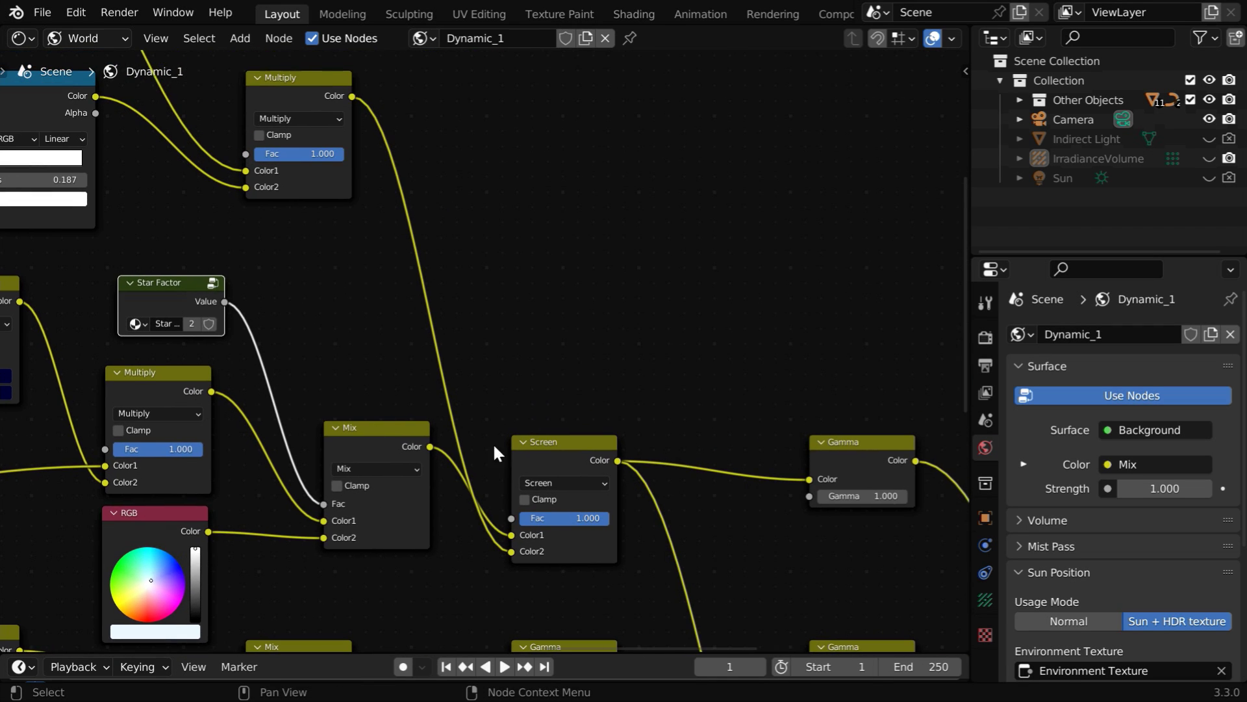
Move the Screen node aside and insert a duplicate Mix node on the Mix-to-Screen link.
left_click_drag(536, 438, 643, 380)
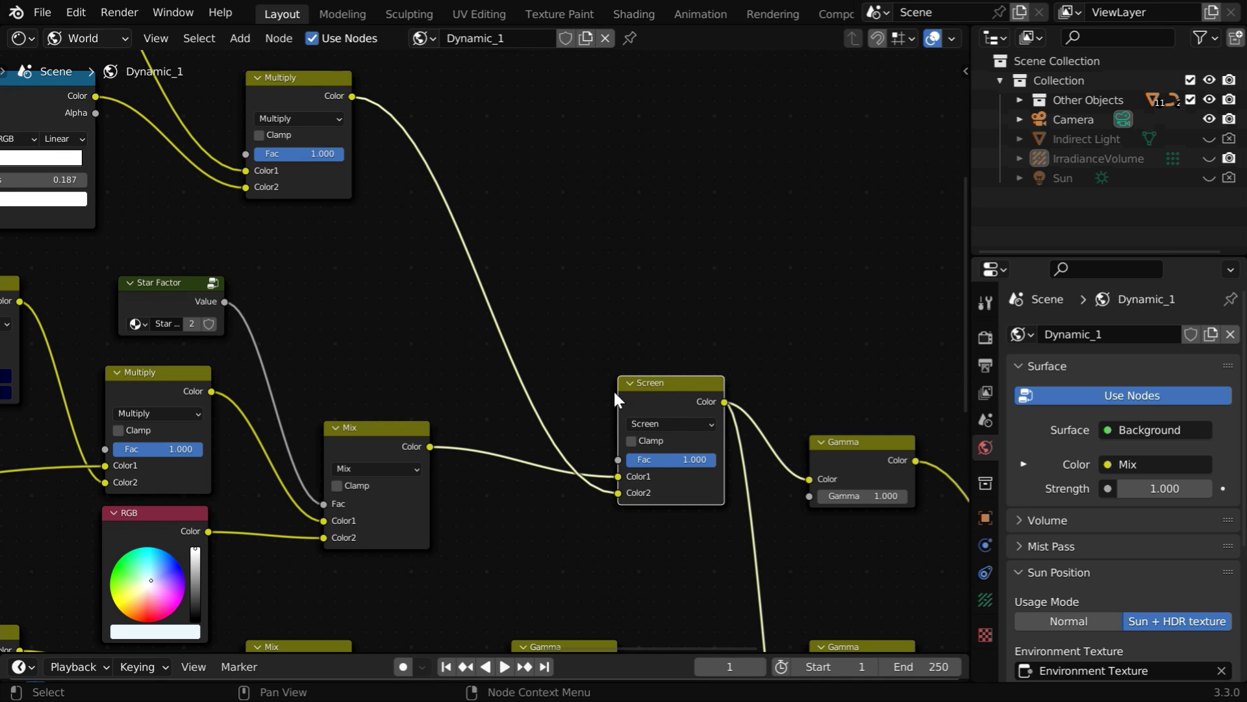
left_click(359, 434)
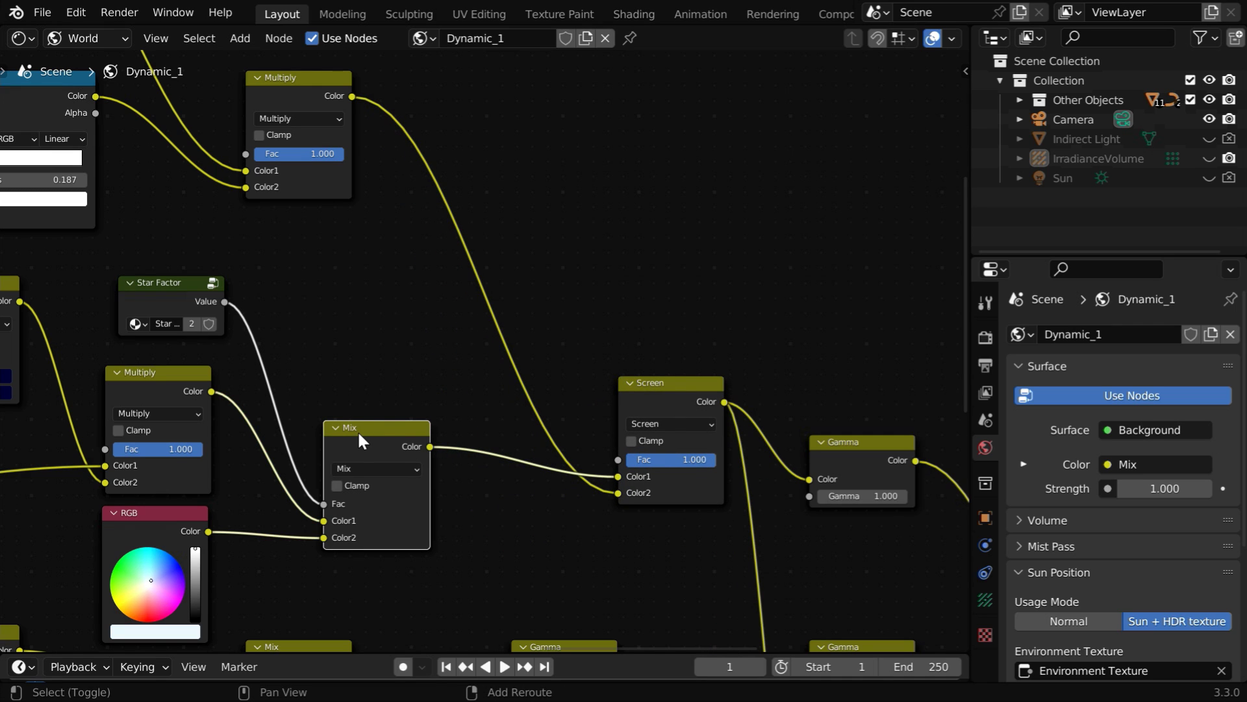
key("shift+d")
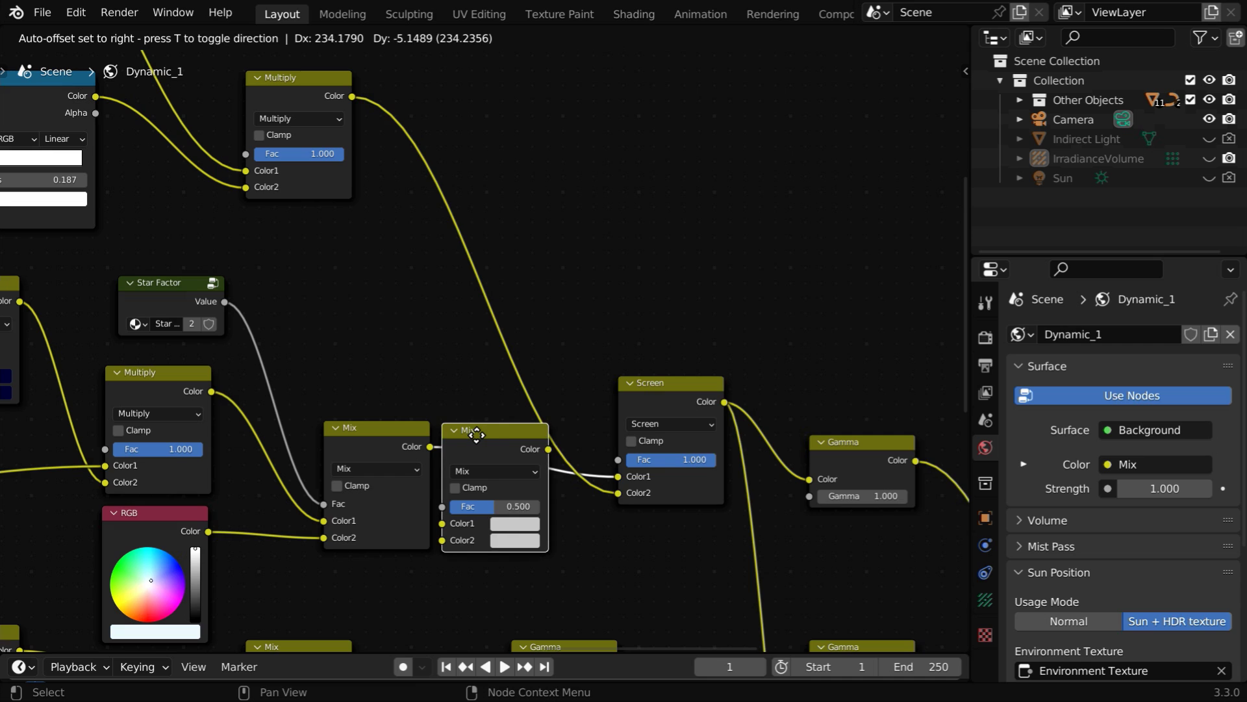
left_click(525, 434)
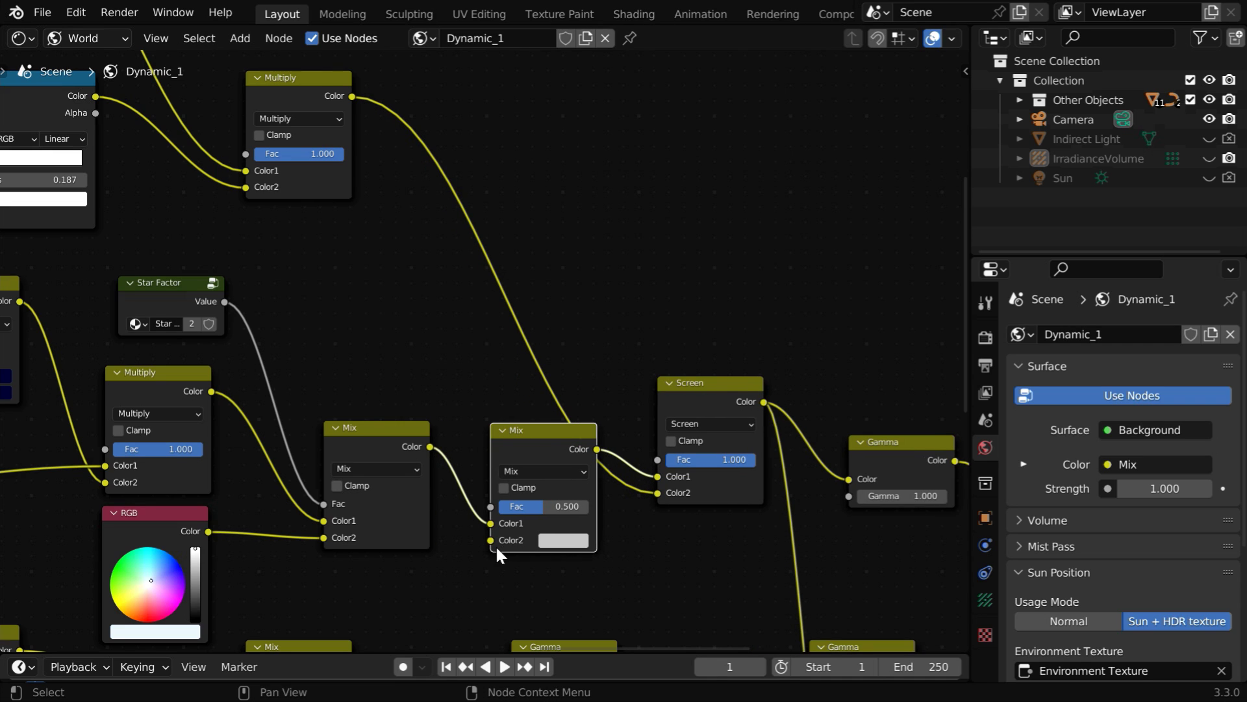
Connect the lower Multiply to the new Mix's Color2 and the top Multiply to its Fac.
left_click_drag(211, 391, 490, 540)
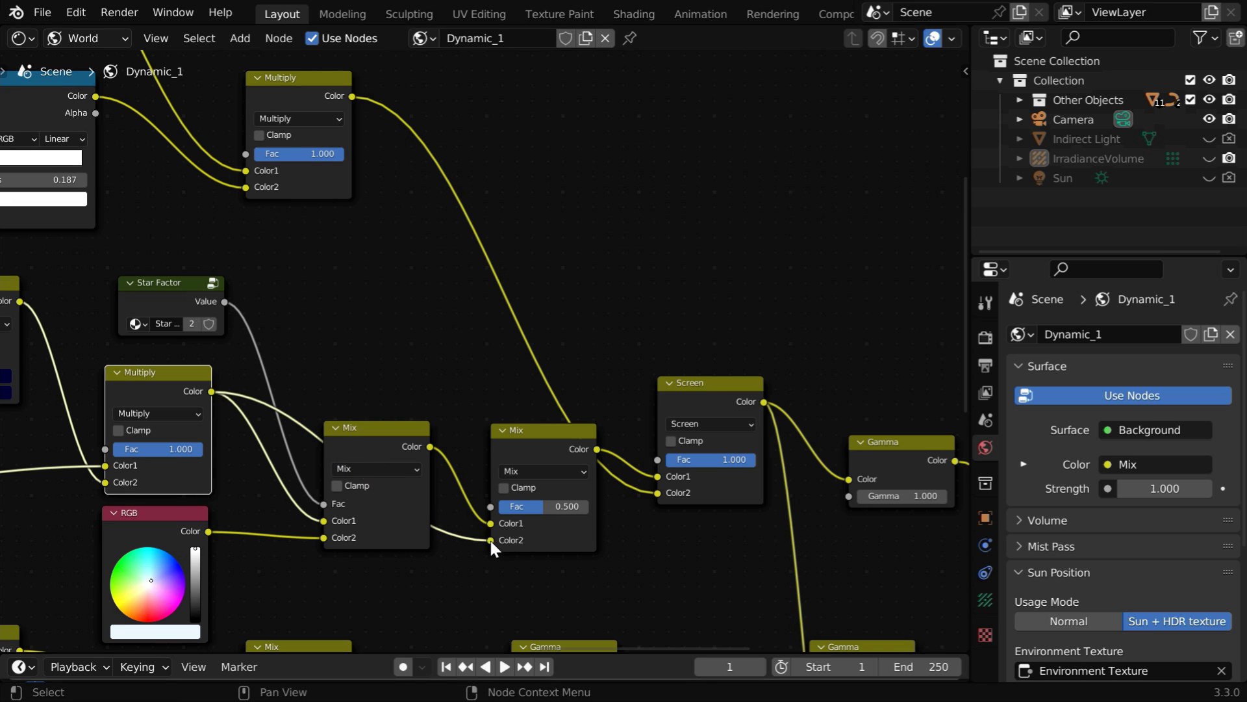
scroll(480, 344, "up", 3)
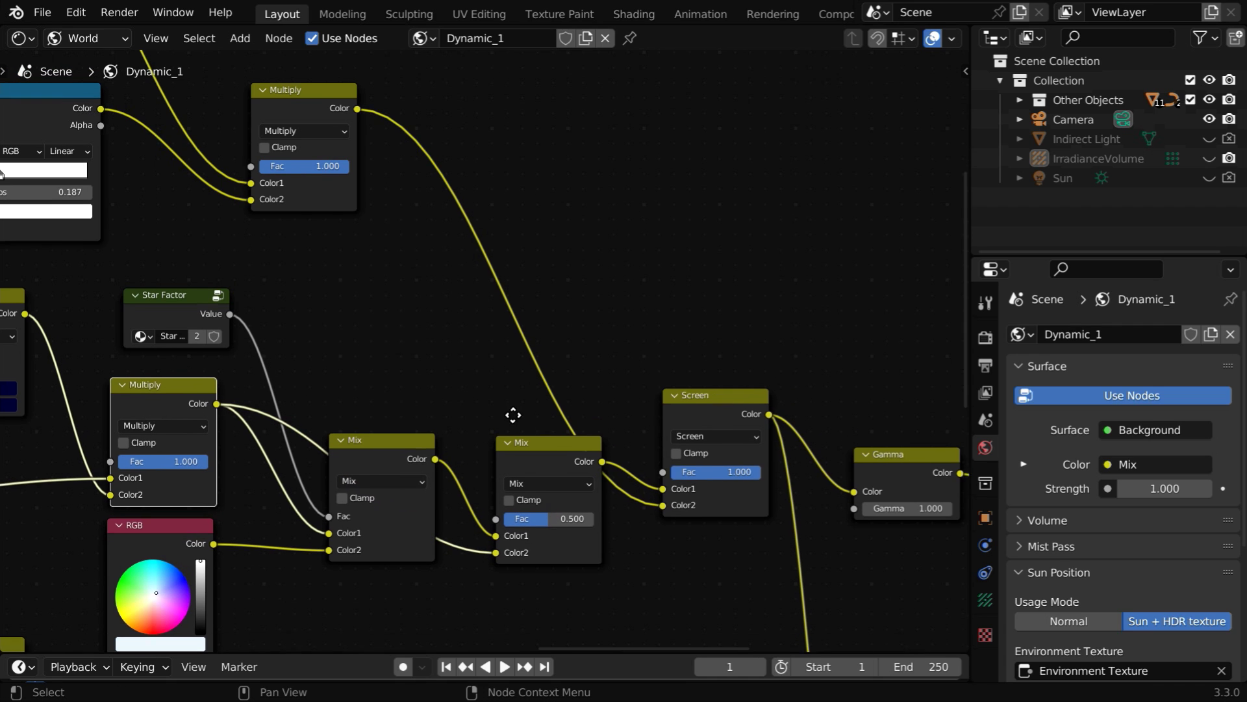
left_click_drag(365, 137, 512, 547)
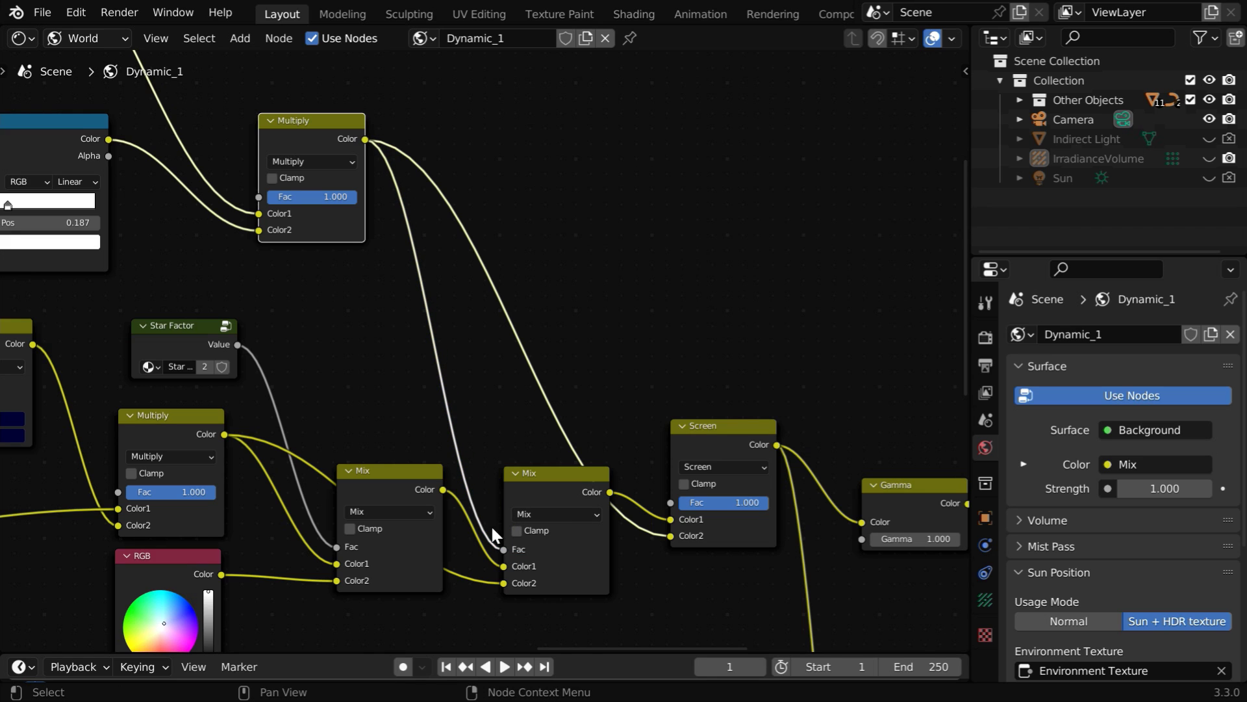
Insert a Math node set to Multiply with value 500 on the Fac link.
left_click(241, 38)
mouse_move(286, 206)
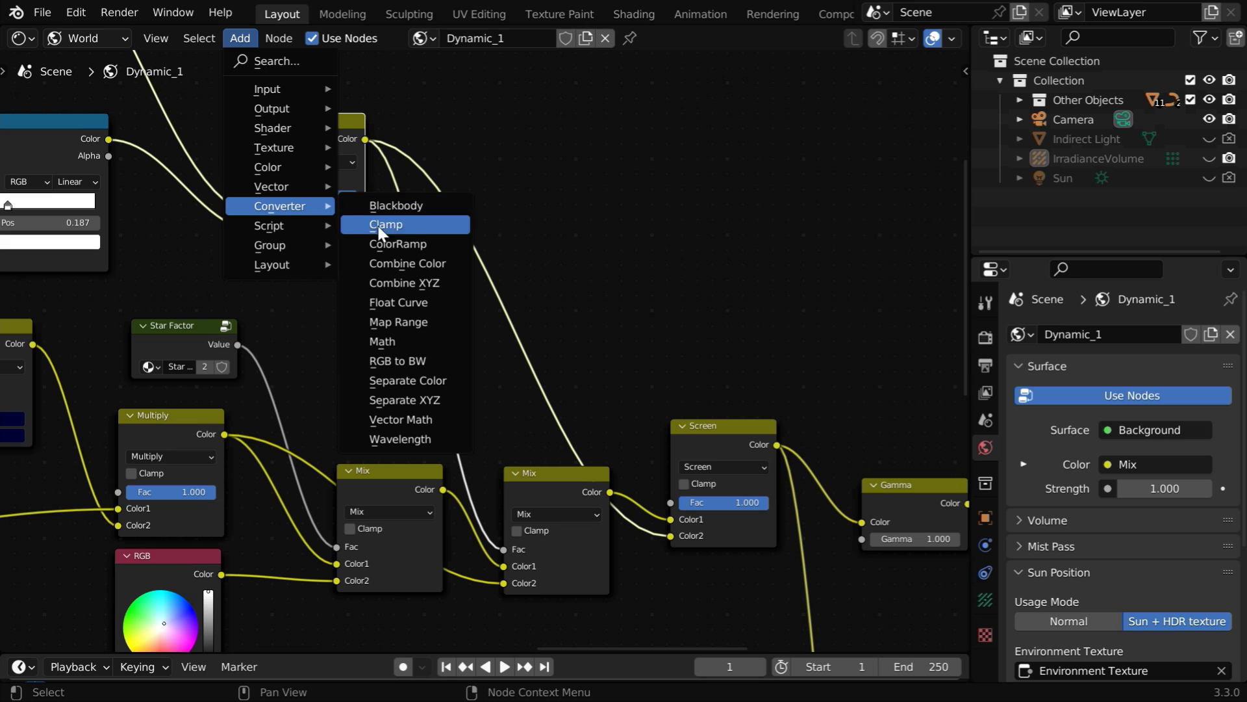
left_click(400, 337)
left_click(462, 342)
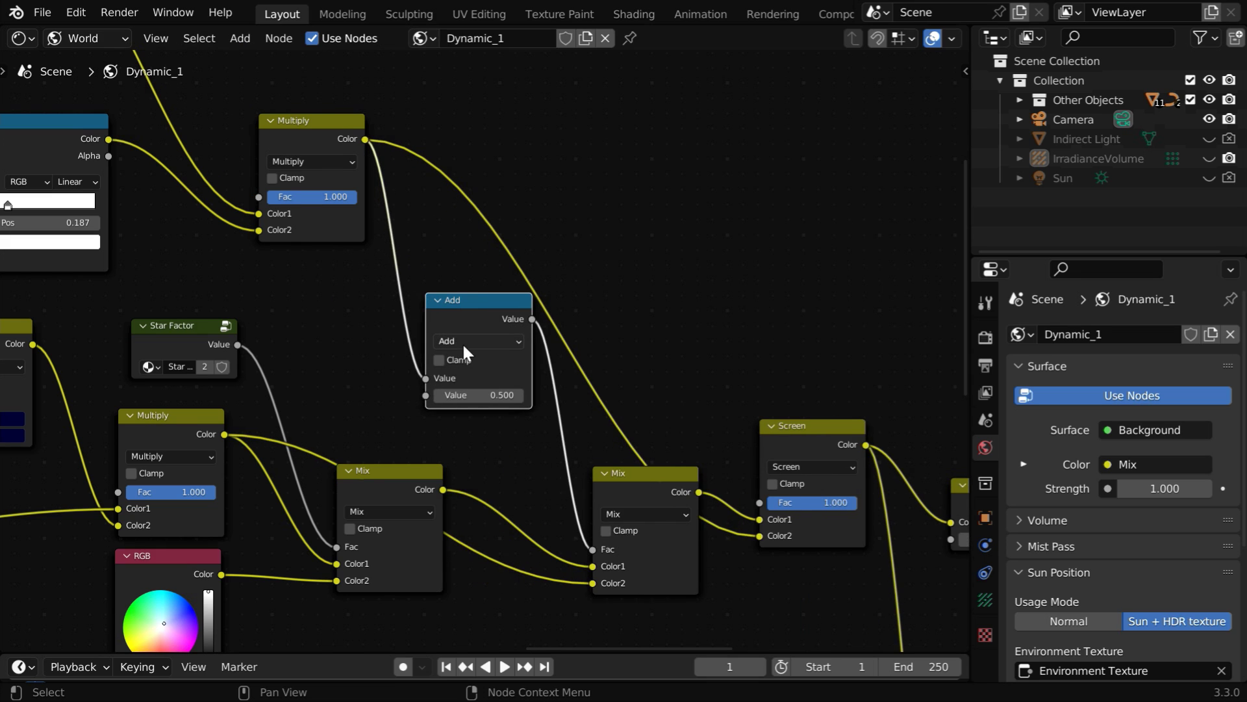
left_click(461, 342)
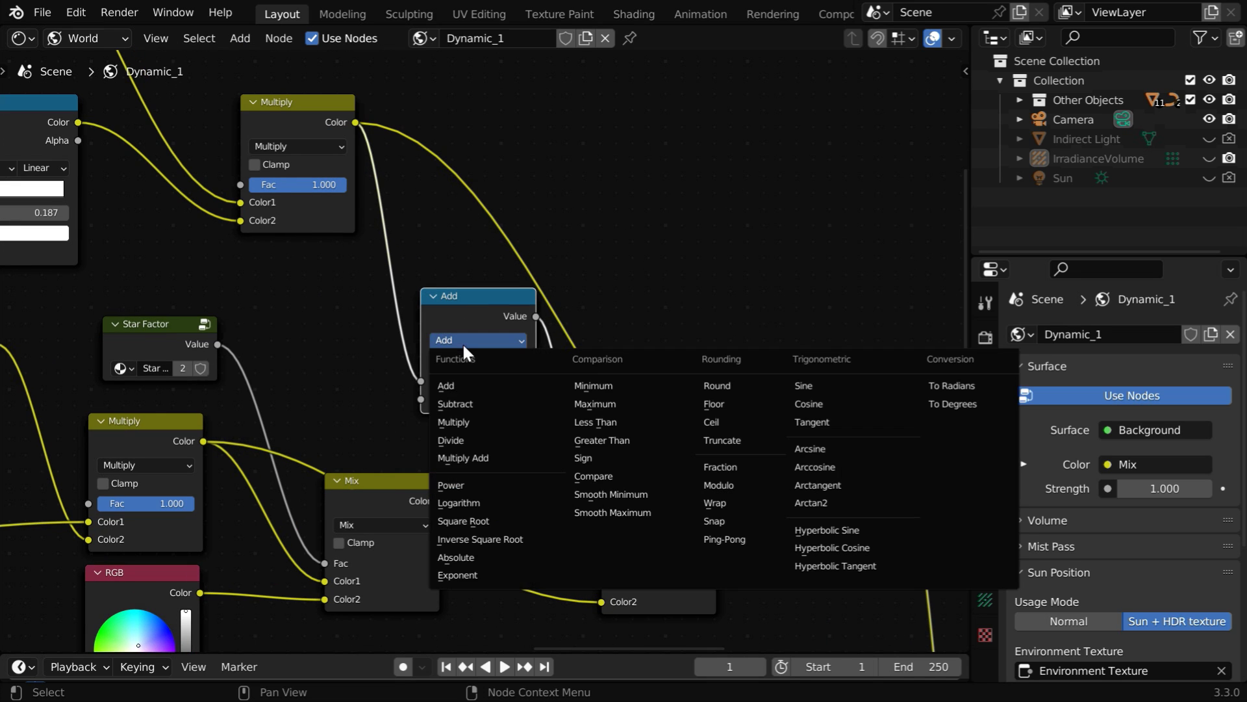
left_click(469, 421)
left_click(488, 399)
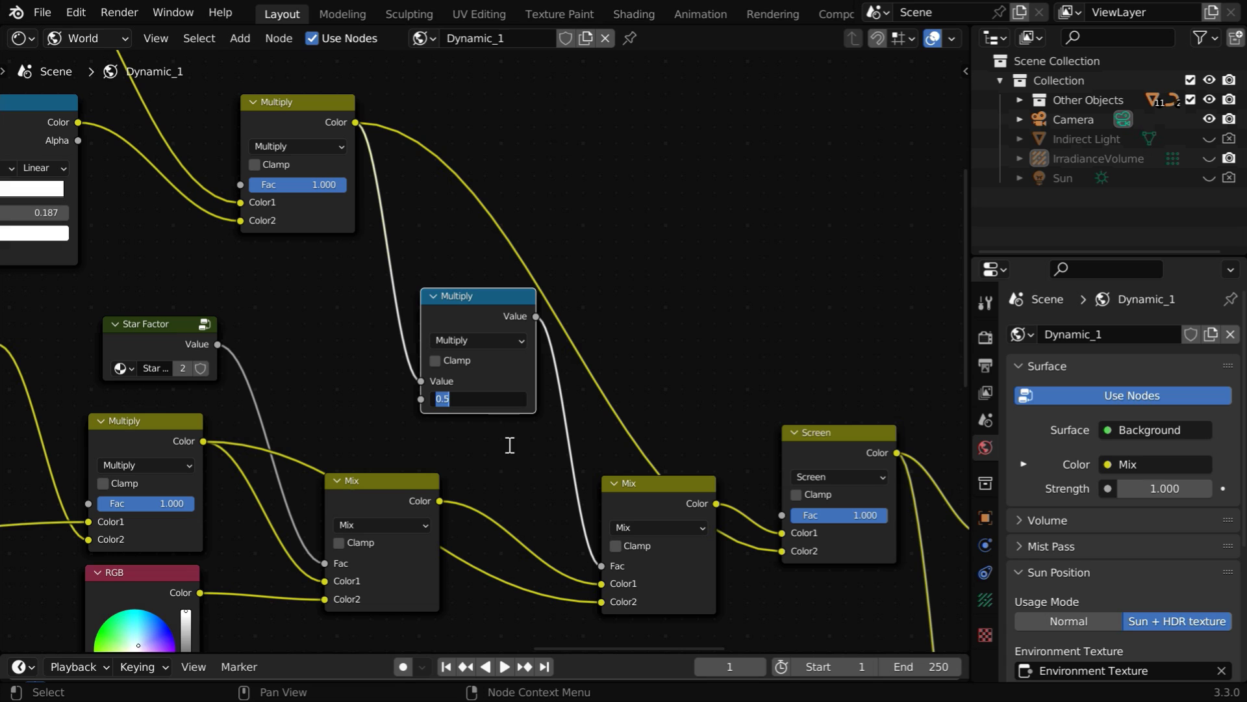
type("500")
key("Return")
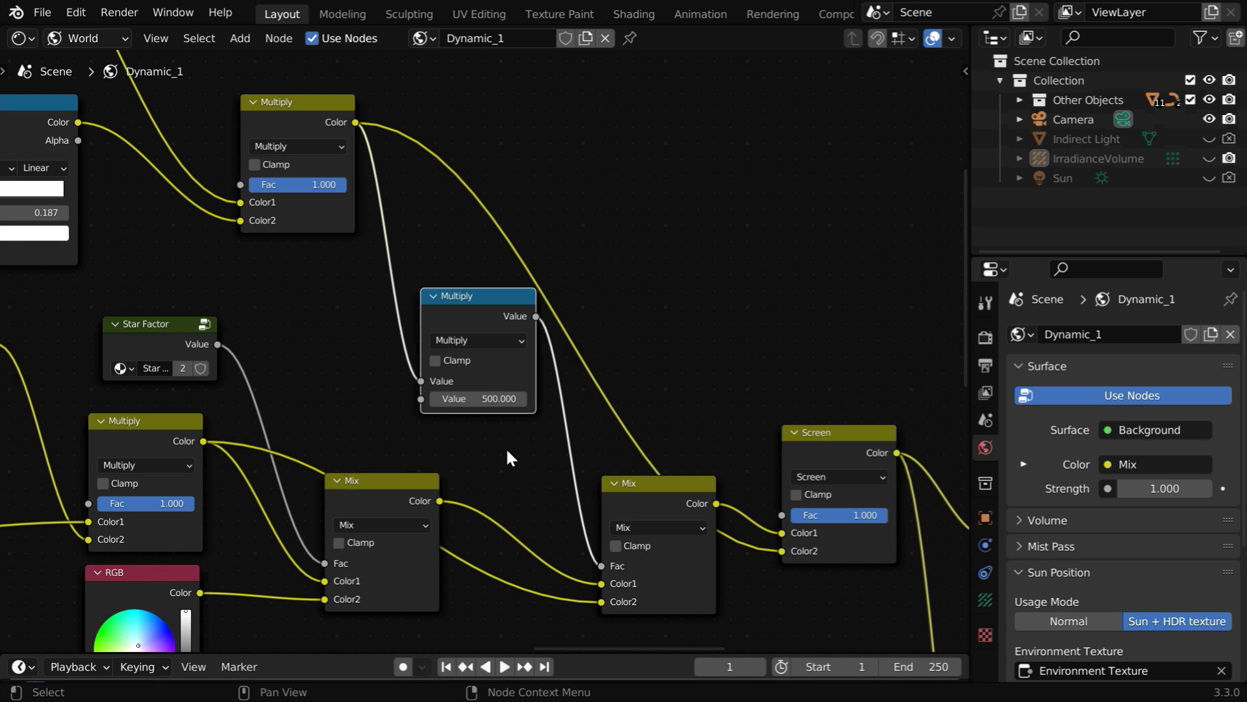
Switch the area back to the 3D Viewport to see the cloudy, starry camera view.
left_click(32, 39)
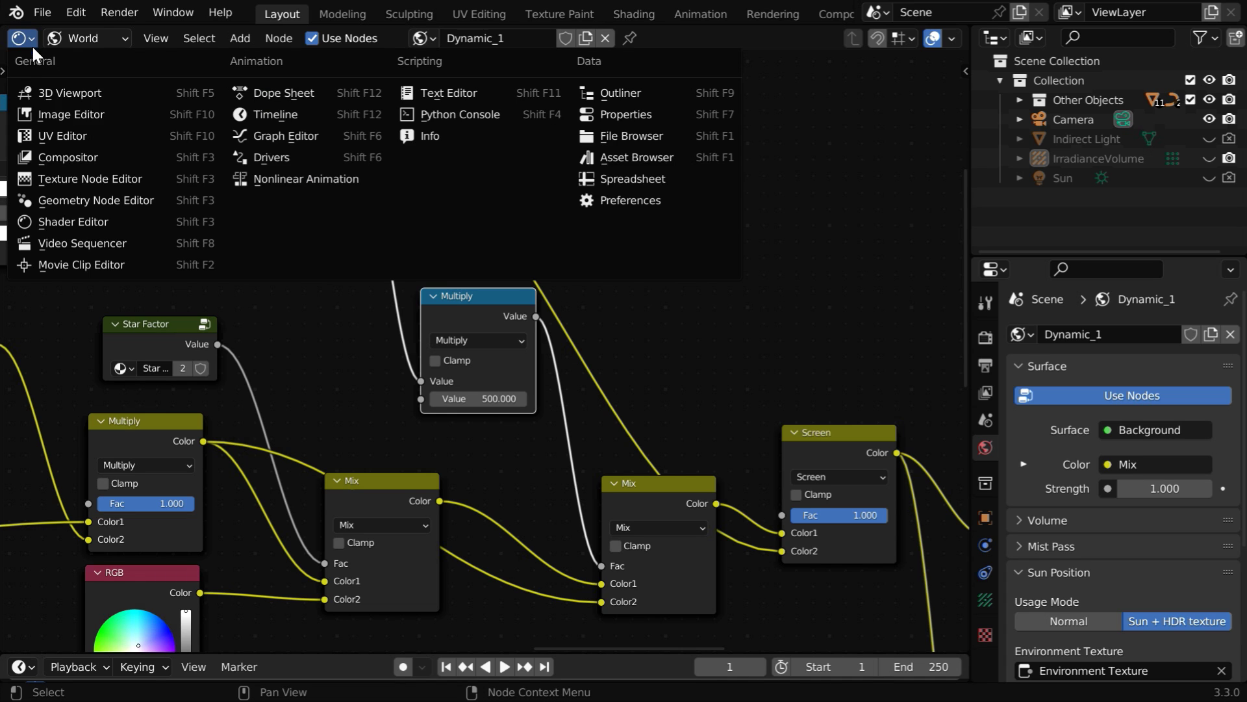
left_click(45, 87)
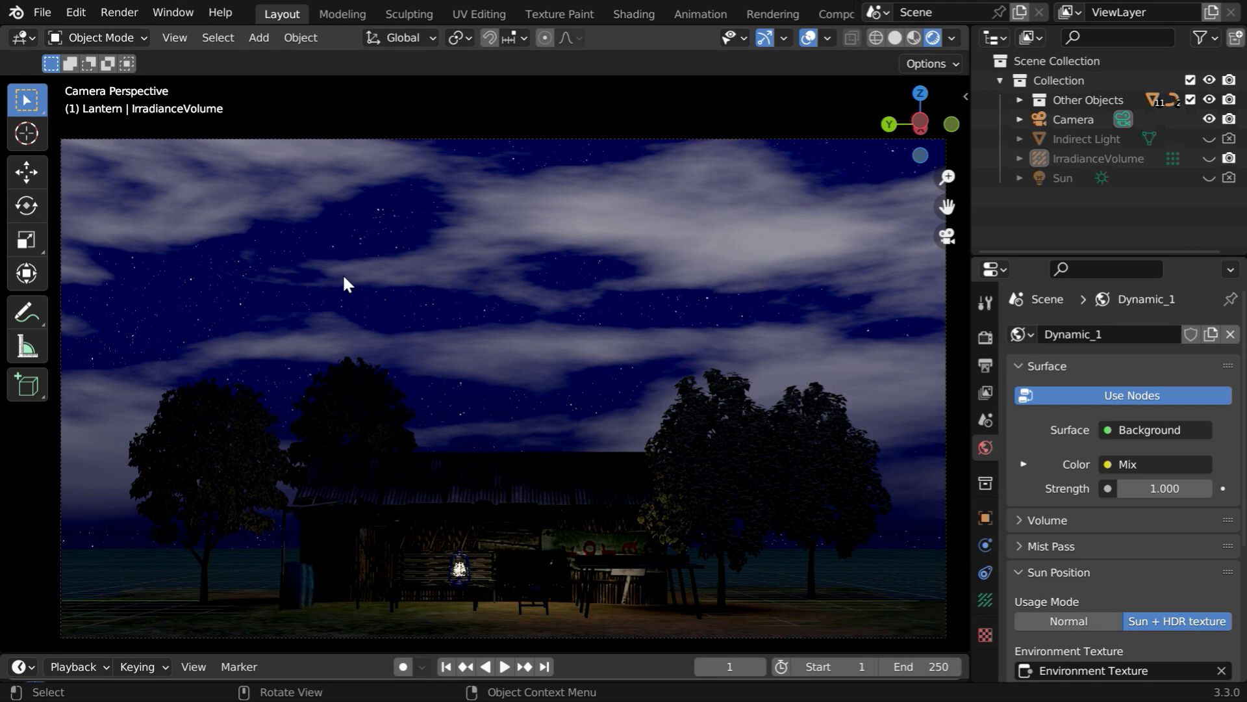